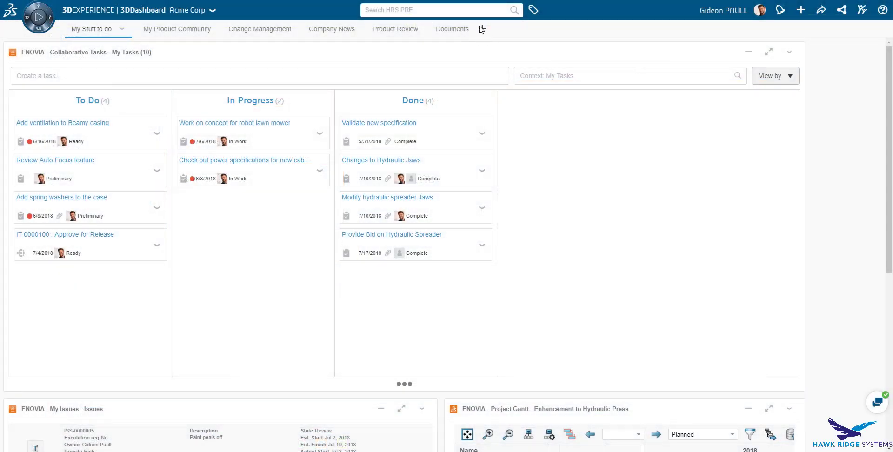
- Add a new dashboard tab named "Product Engineering"
{"action": "left_click", "coordinate": [481, 29]}
{"action": "type", "text": "Product Engineering"}
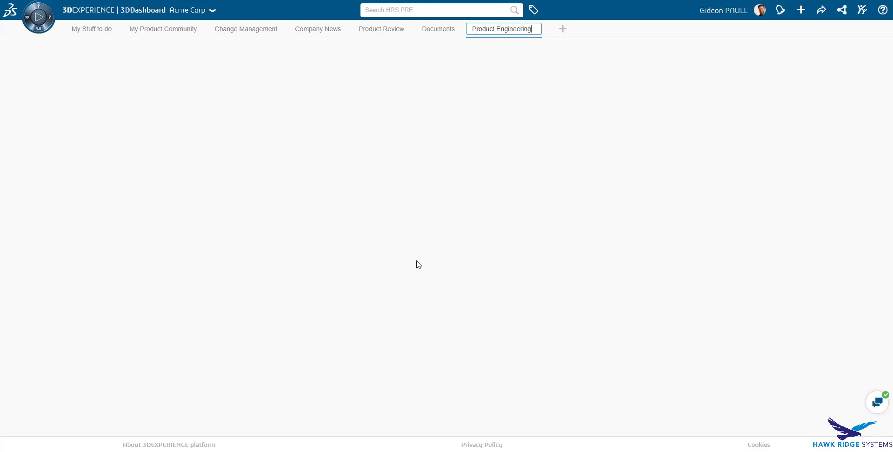
{"action": "key", "text": "Return"}
- Add the Product Structure Editor and 3D Compose apps to the Product Engineering tab from the social and collaborative apps
{"action": "left_click", "coordinate": [52, 18]}
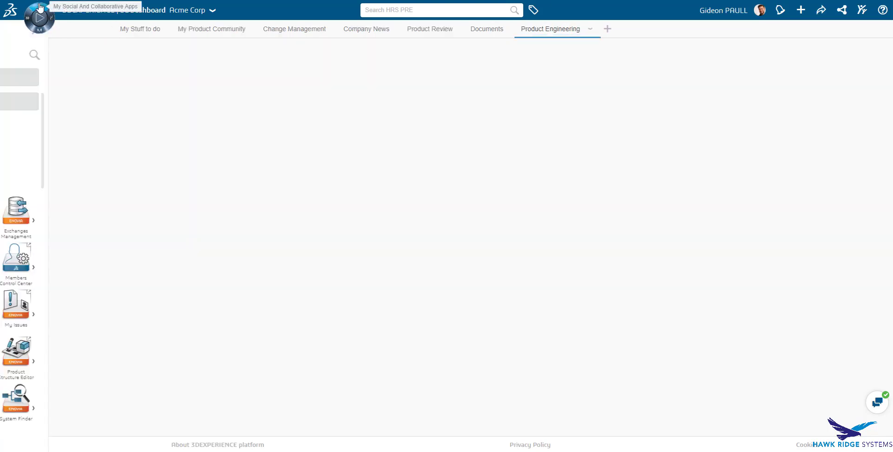
{"action": "scroll", "coordinate": [70, 160], "scroll_direction": "down", "scroll_amount": 5}
{"action": "left_click_drag", "start_coordinate": [25, 158], "coordinate": [423, 145]}
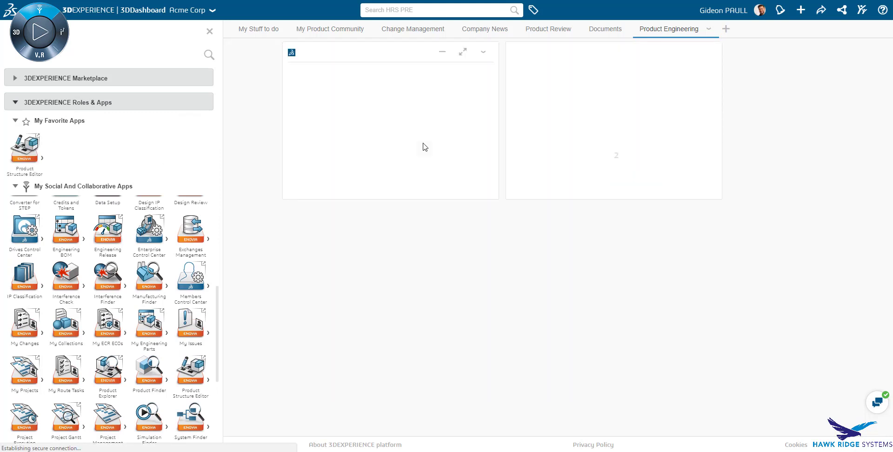
{"action": "left_click", "coordinate": [210, 32]}
- Enlarge the Product Structure Editor widget and place the 3D Compose widget beside it at a matching size
{"action": "left_click_drag", "start_coordinate": [365, 196], "coordinate": [453, 273]}
{"action": "left_click_drag", "start_coordinate": [478, 299], "coordinate": [553, 53]}
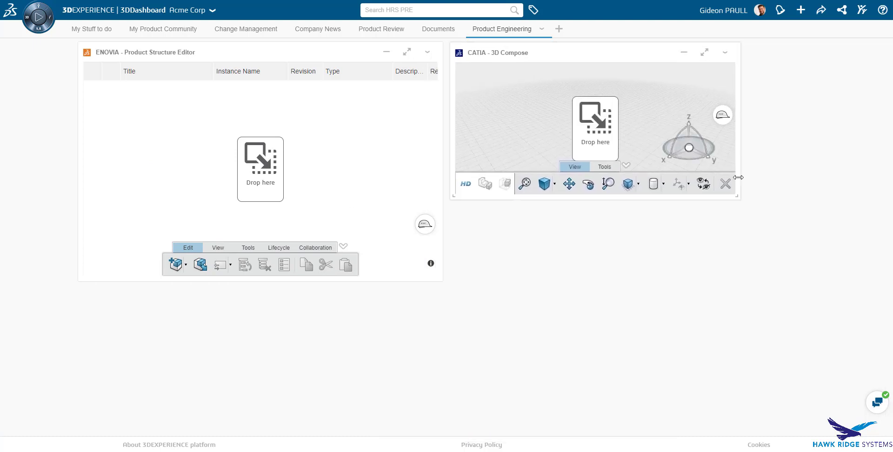
{"action": "left_click_drag", "start_coordinate": [736, 196], "coordinate": [795, 281]}
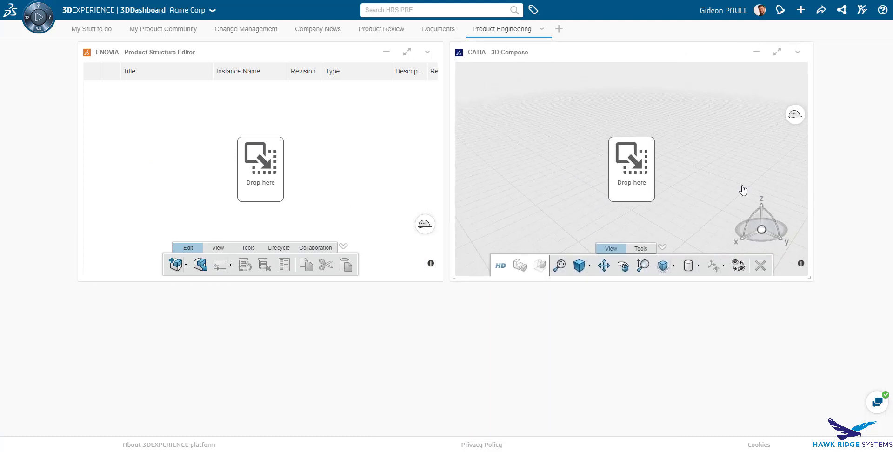
- Search for "X_Excavator", load it into the Product Structure Editor, and expand its first level
{"action": "left_click", "coordinate": [393, 9]}
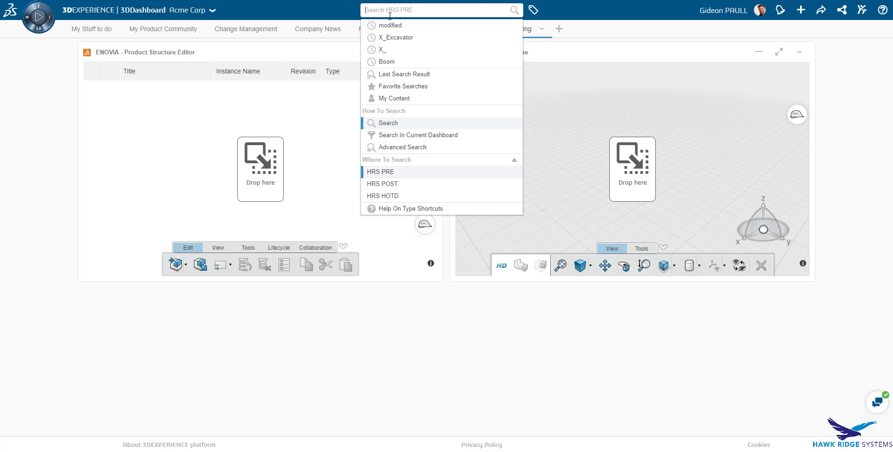
{"action": "left_click", "coordinate": [393, 37]}
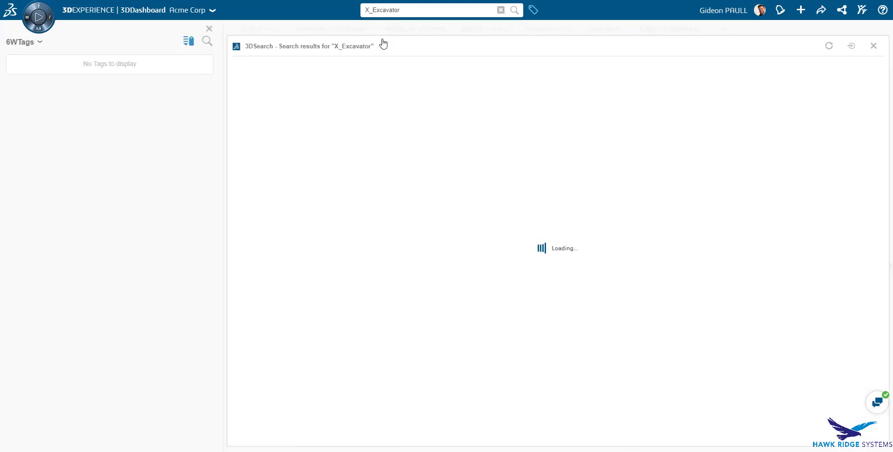
{"action": "left_click_drag", "start_coordinate": [279, 120], "coordinate": [272, 165]}
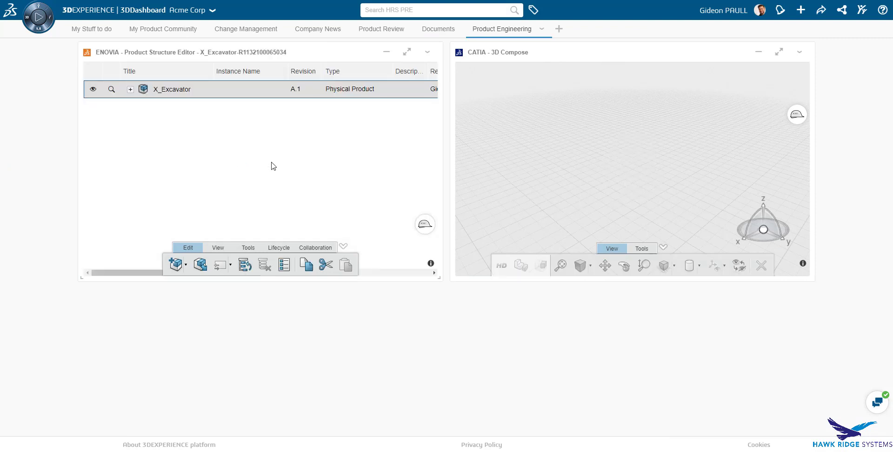
{"action": "left_click", "coordinate": [130, 89]}
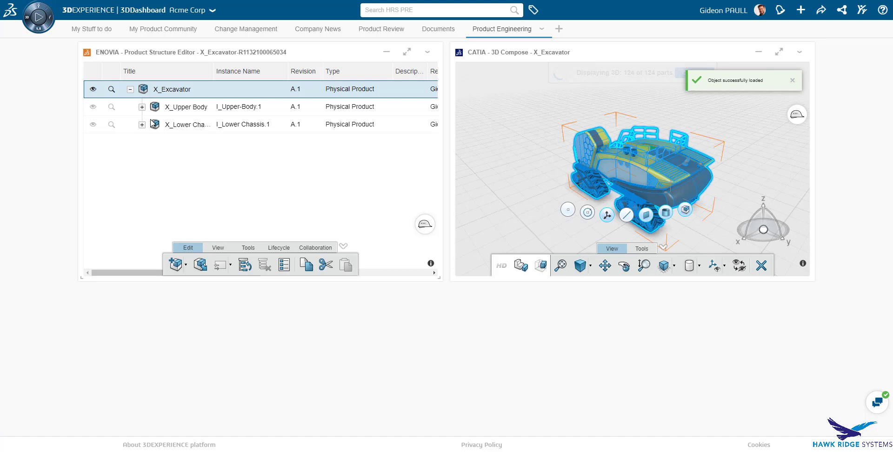
{"action": "left_click", "coordinate": [307, 160]}
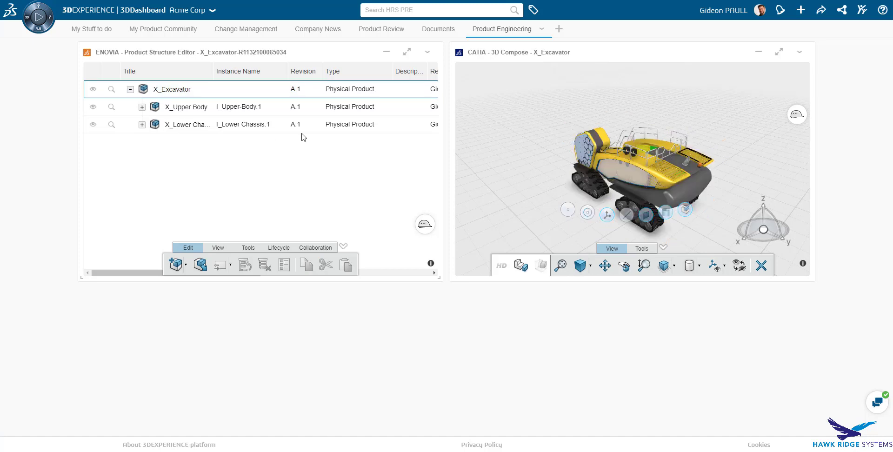
- Search for "Boom" and review the properties of the first Boom and Arm product, including its XCAD Extension
{"action": "left_click", "coordinate": [385, 9]}
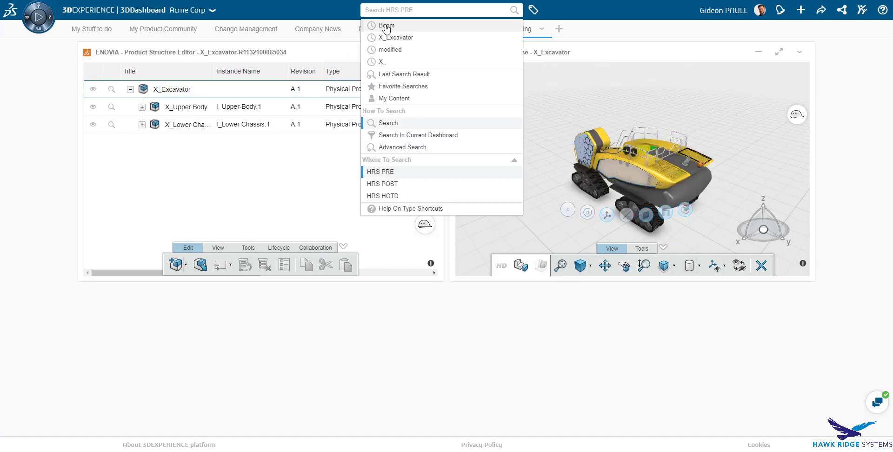
{"action": "left_click", "coordinate": [386, 25]}
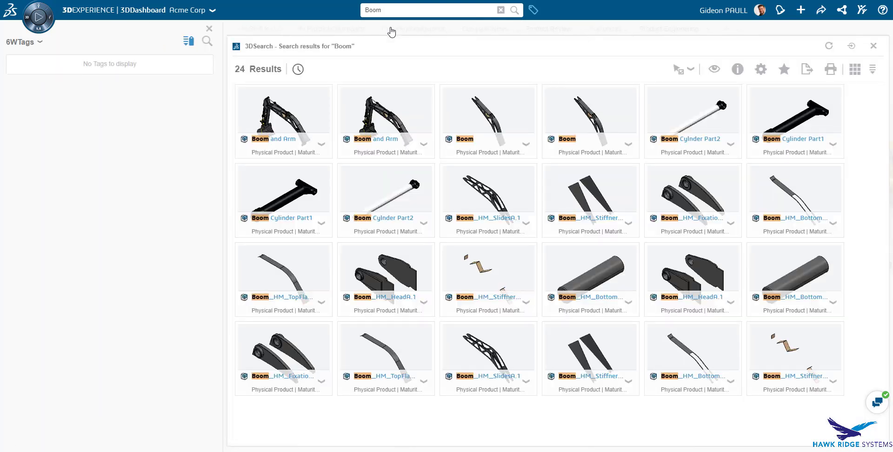
{"action": "left_click", "coordinate": [323, 93]}
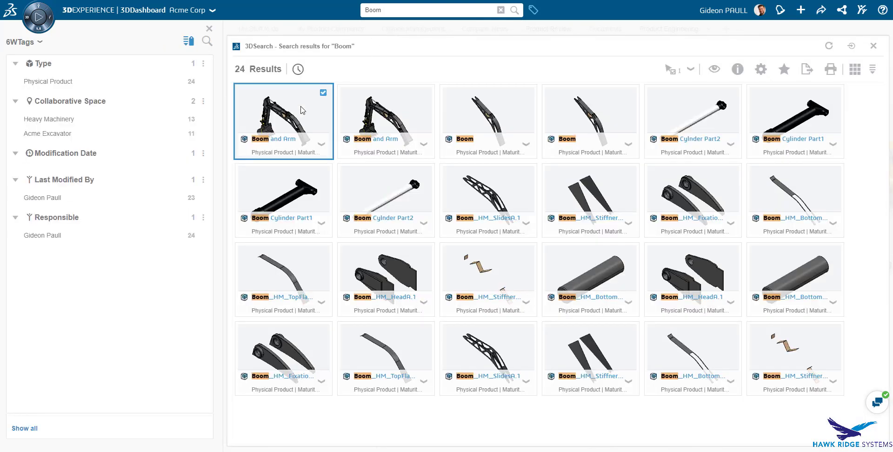
{"action": "left_click", "coordinate": [737, 69]}
{"action": "scroll", "coordinate": [776, 309], "scroll_direction": "down", "scroll_amount": 2}
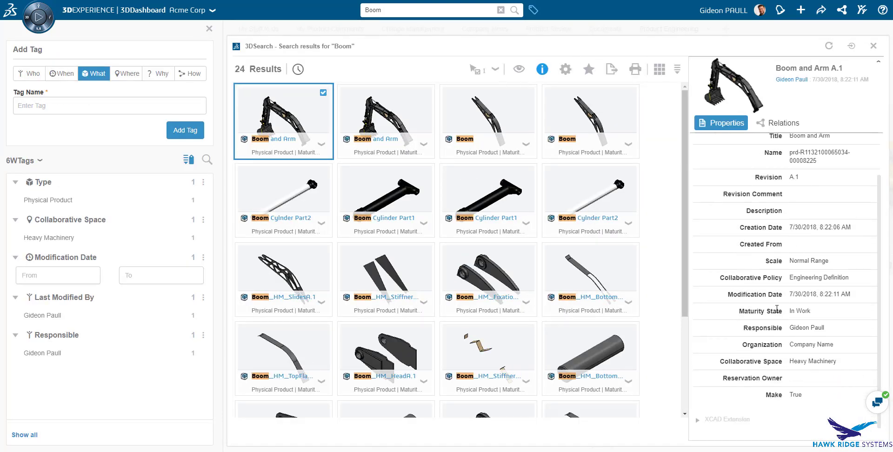
{"action": "left_click", "coordinate": [715, 421]}
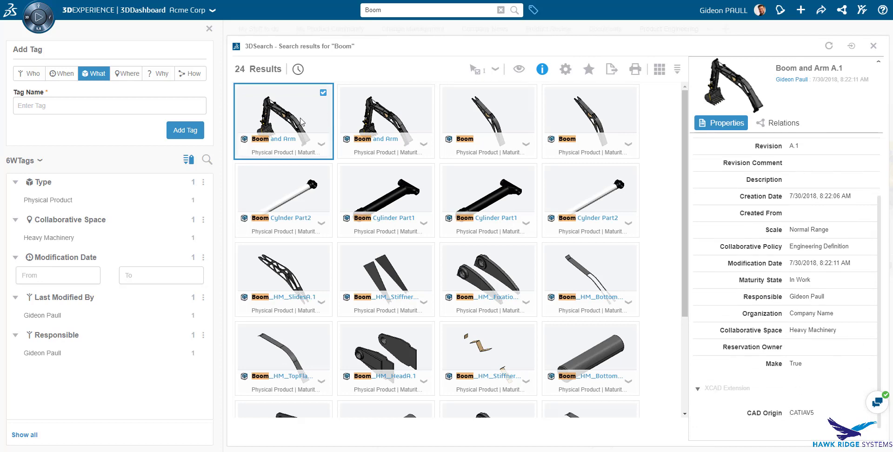
- Add Boom and Arm to the Product Structure Editor, plus the modified bucket cylinder found with the recent "modified" search
{"action": "left_click_drag", "start_coordinate": [301, 121], "coordinate": [272, 173]}
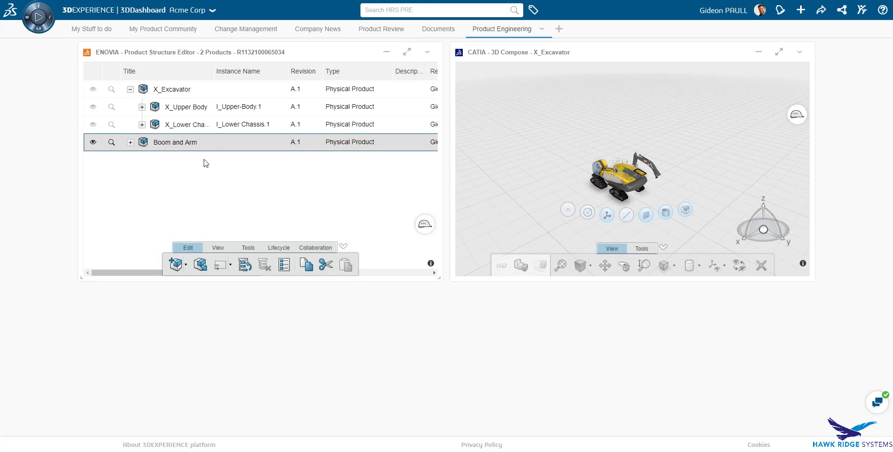
{"action": "left_click", "coordinate": [387, 9]}
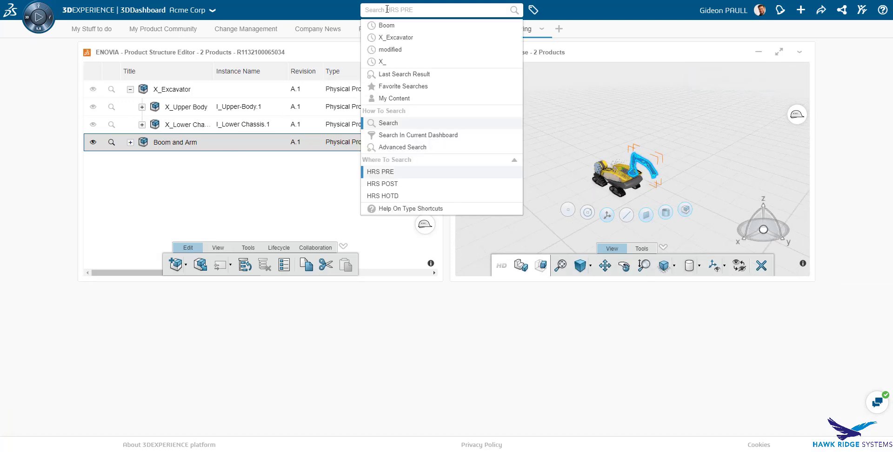
{"action": "left_click", "coordinate": [389, 49]}
{"action": "left_click_drag", "start_coordinate": [291, 123], "coordinate": [257, 192]}
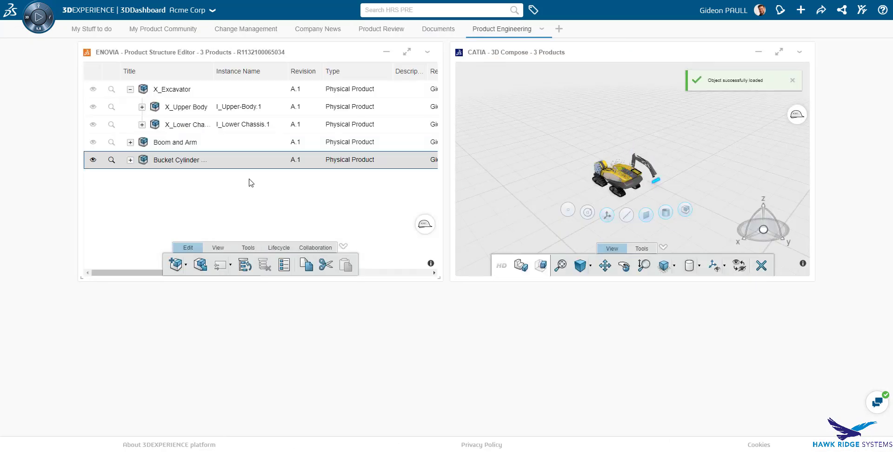
- Show the CAD Master tag in 6WTags as a pie chart and colour the products by it
{"action": "left_click", "coordinate": [534, 11]}
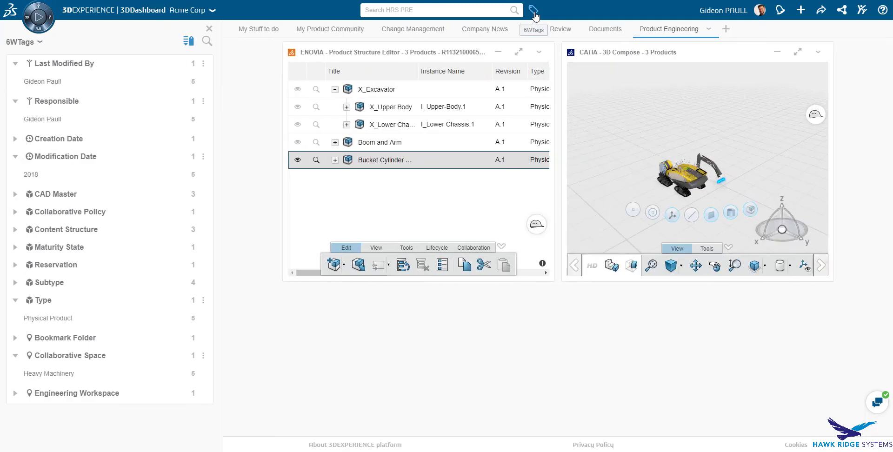
{"action": "left_click", "coordinate": [15, 194]}
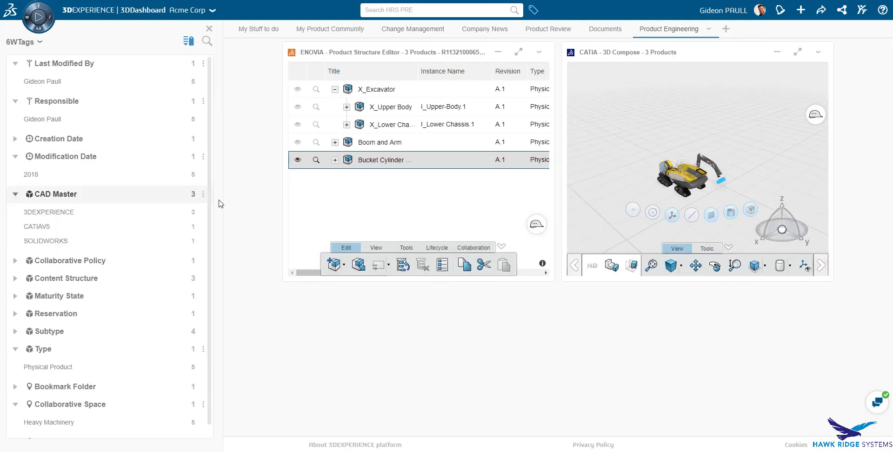
{"action": "left_click", "coordinate": [203, 196]}
{"action": "left_click", "coordinate": [192, 194]}
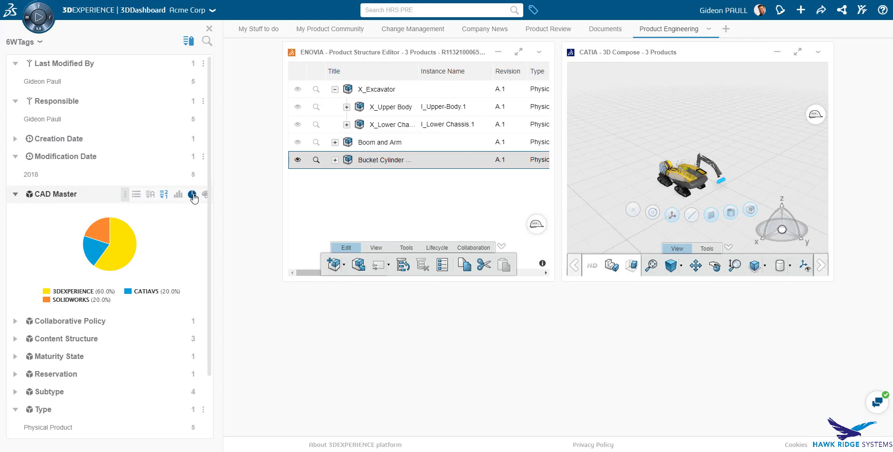
{"action": "left_click", "coordinate": [206, 194]}
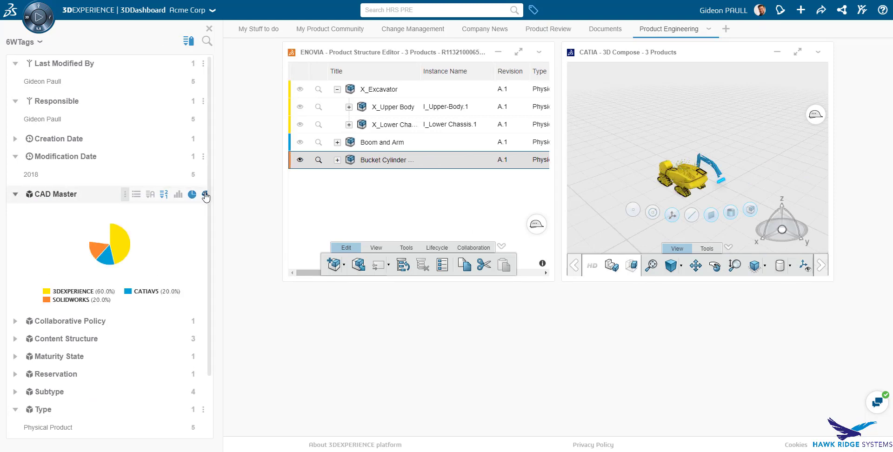
- Inspect the CAD Master colouring of Boom and Arm and the bucket cylinder in the structure and a magnified 3D view
{"action": "left_click", "coordinate": [400, 142]}
{"action": "left_click", "coordinate": [413, 192]}
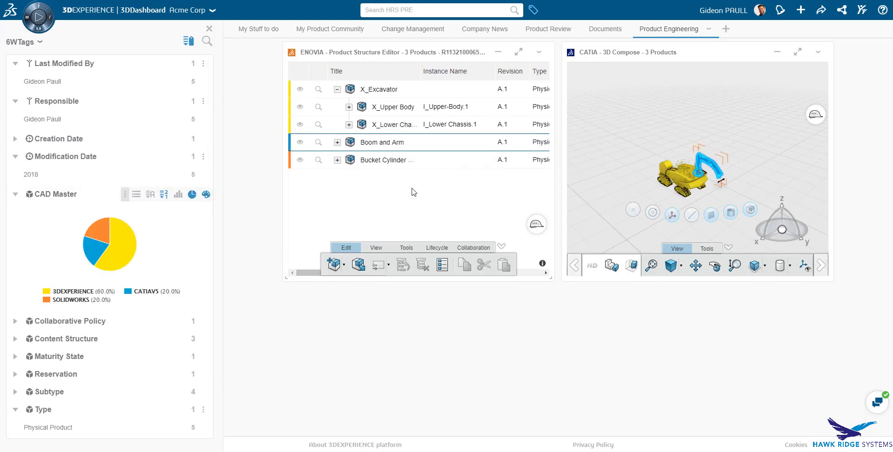
{"action": "left_click", "coordinate": [734, 265]}
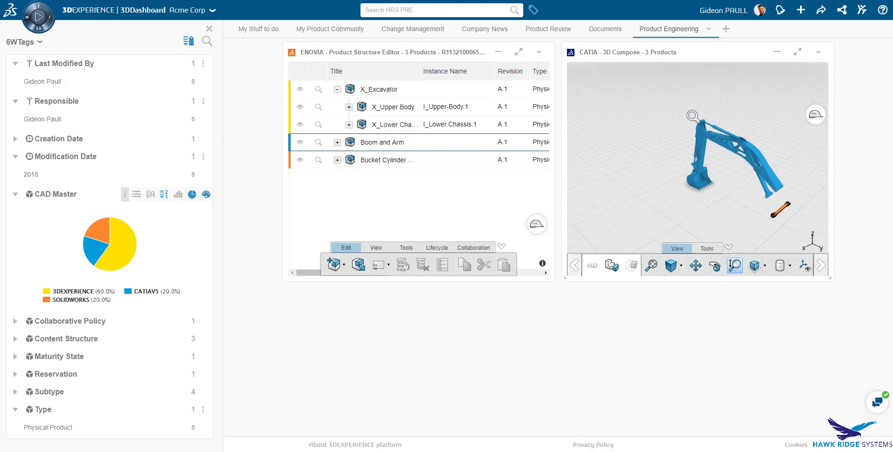
{"action": "left_click", "coordinate": [782, 209]}
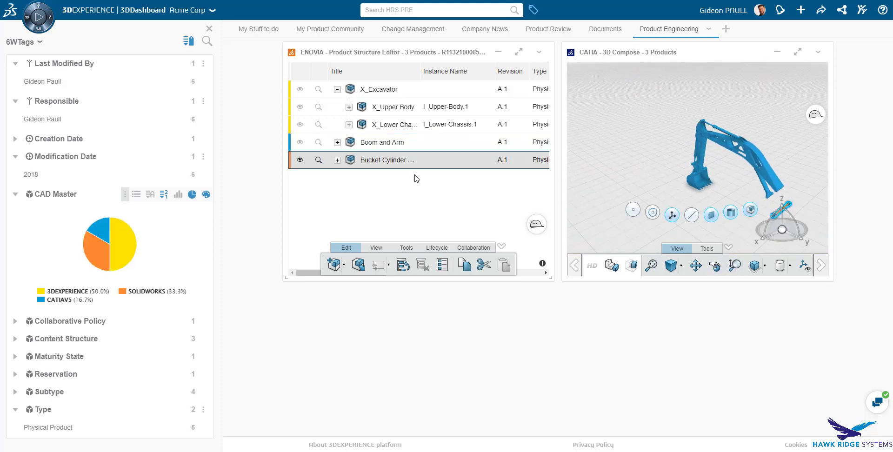
- Examine the CAD Master column for the listed products and return to a view of the whole excavator
{"action": "left_click", "coordinate": [367, 142]}
{"action": "left_click_drag", "start_coordinate": [307, 273], "coordinate": [477, 273]}
{"action": "left_click", "coordinate": [503, 124]}
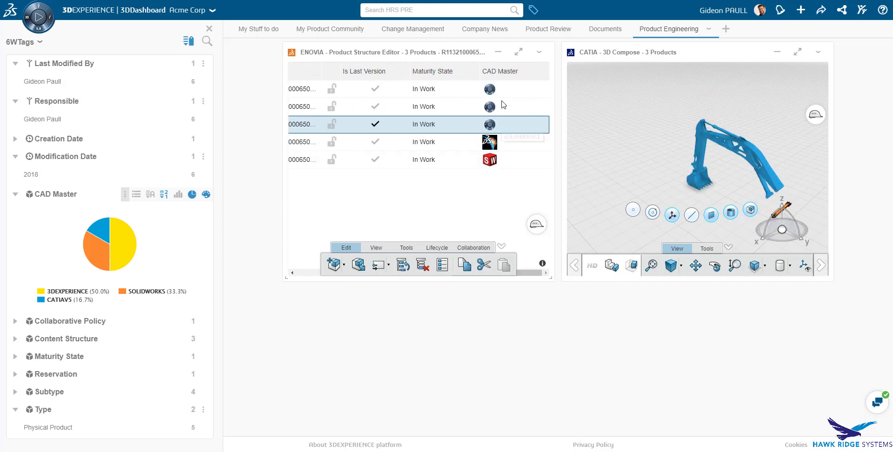
{"action": "left_click_drag", "start_coordinate": [538, 274], "coordinate": [355, 274]}
{"action": "left_click", "coordinate": [659, 160]}
{"action": "scroll", "coordinate": [672, 205], "scroll_direction": "down", "scroll_amount": 5}
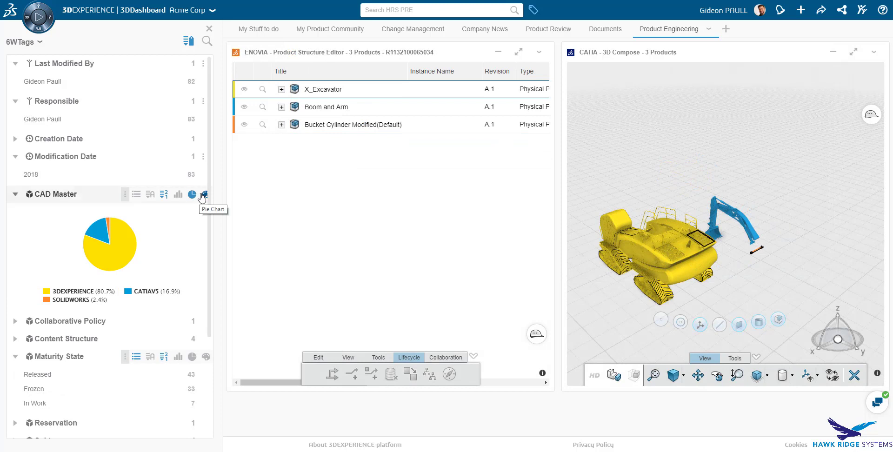
- Turn off the CAD Master colouring, show Maturity State as a pie chart, and colour the products by maturity state
{"action": "left_click", "coordinate": [192, 195]}
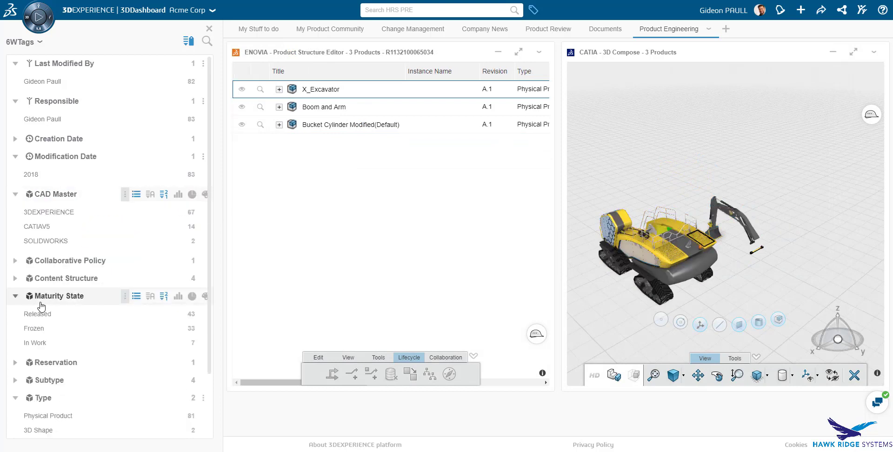
{"action": "left_click", "coordinate": [191, 296]}
{"action": "mouse_move", "coordinate": [91, 338]}
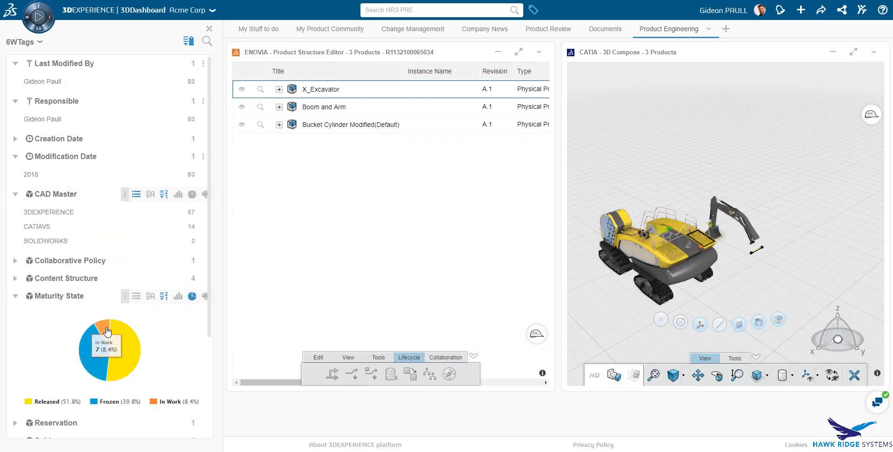
{"action": "left_click", "coordinate": [204, 296]}
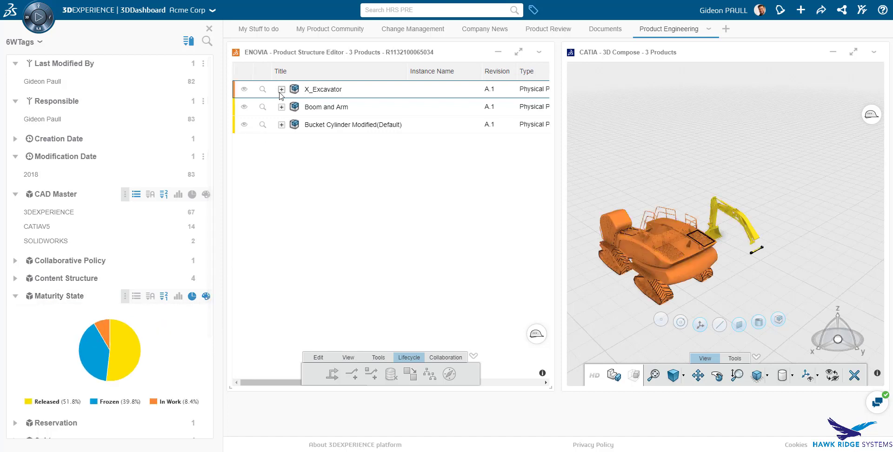
- Expand X_Excavator down through the upper body's frame and moving cabin and the lower chassis to examine component maturity colours
{"action": "left_click", "coordinate": [281, 89]}
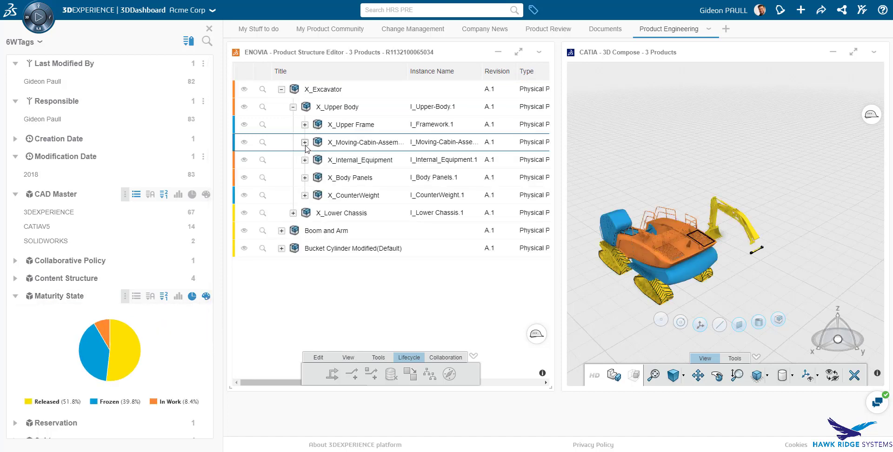
{"action": "left_click", "coordinate": [305, 142]}
{"action": "left_click", "coordinate": [305, 125]}
{"action": "scroll", "coordinate": [332, 263], "scroll_direction": "down", "scroll_amount": 5}
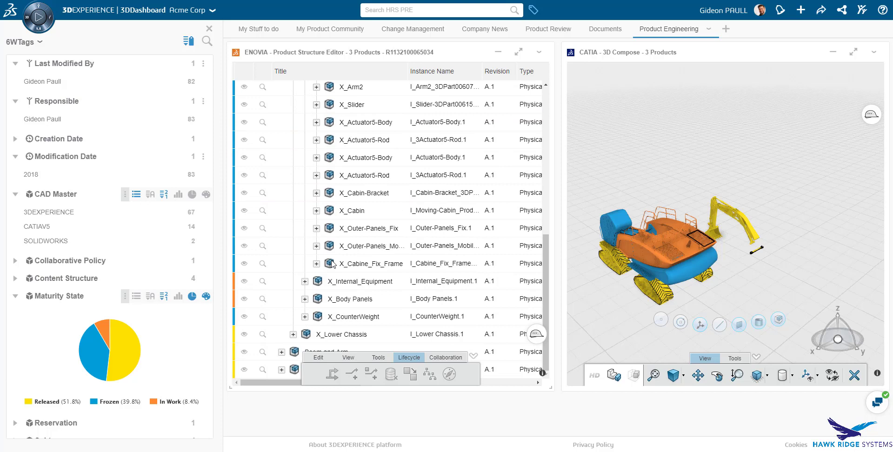
{"action": "left_click", "coordinate": [293, 335]}
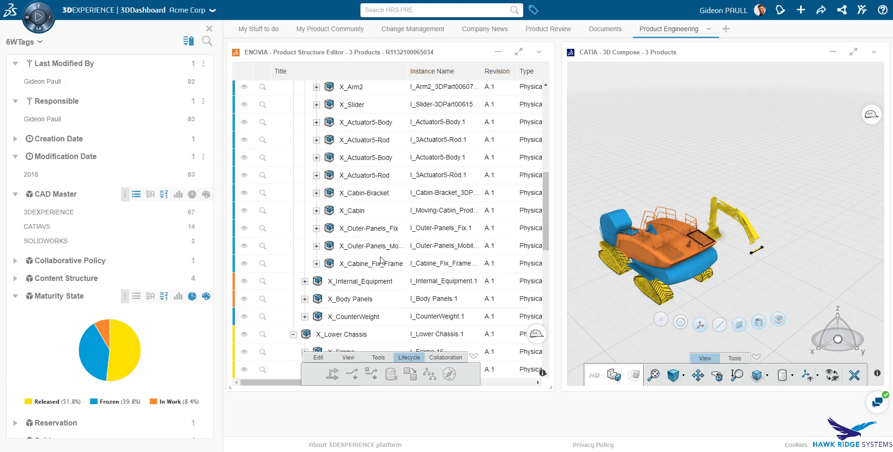
- Browse the parent levels of X_Cabin up to X_Excavator in the 3D view and clear the selection
{"action": "left_click", "coordinate": [616, 224]}
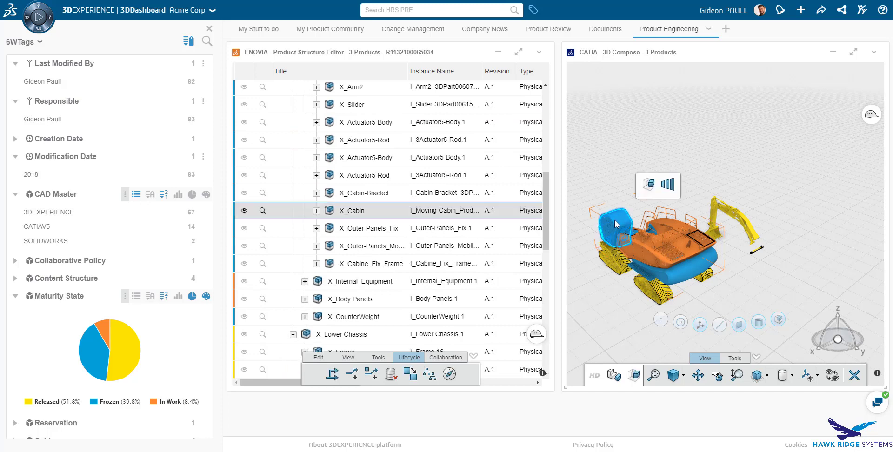
{"action": "left_click", "coordinate": [669, 185]}
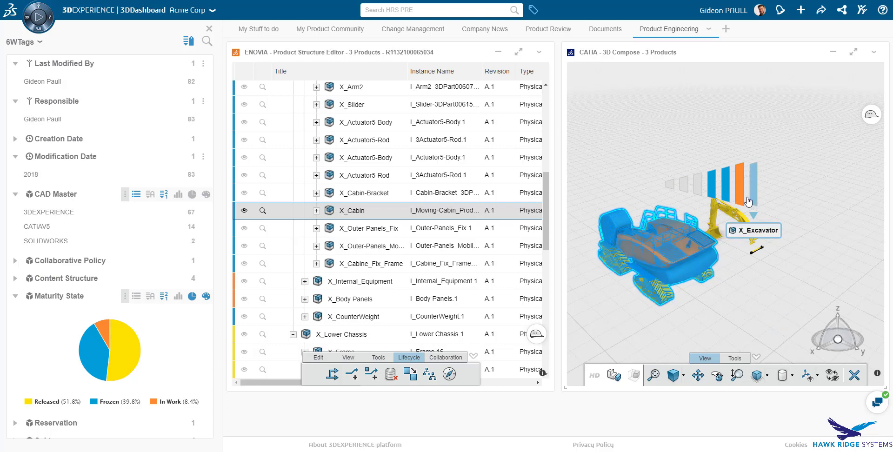
{"action": "left_click", "coordinate": [724, 190]}
{"action": "left_click", "coordinate": [670, 252]}
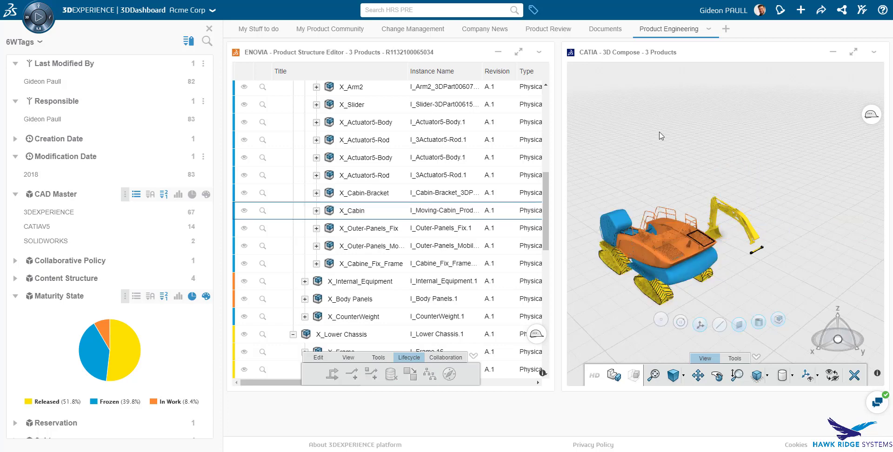
- Review the maturity graph of X_ActuatorP1 BR in the lower chassis and close it without changing the state
{"action": "left_click", "coordinate": [333, 374]}
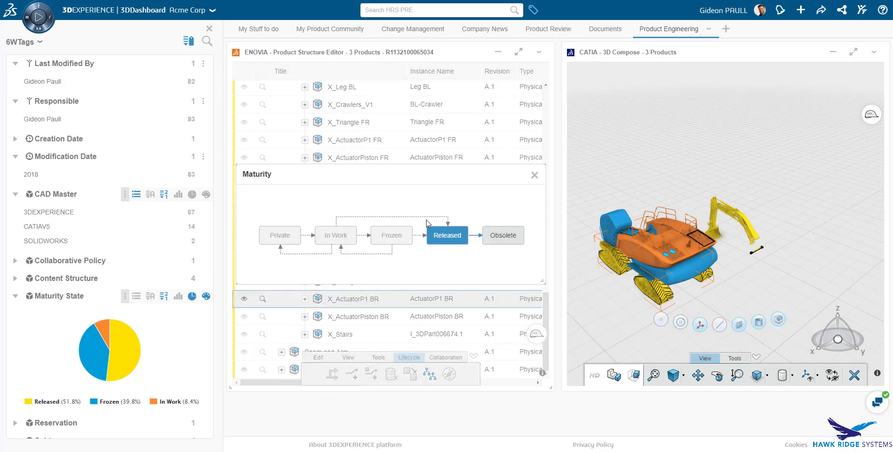
{"action": "left_click", "coordinate": [535, 176]}
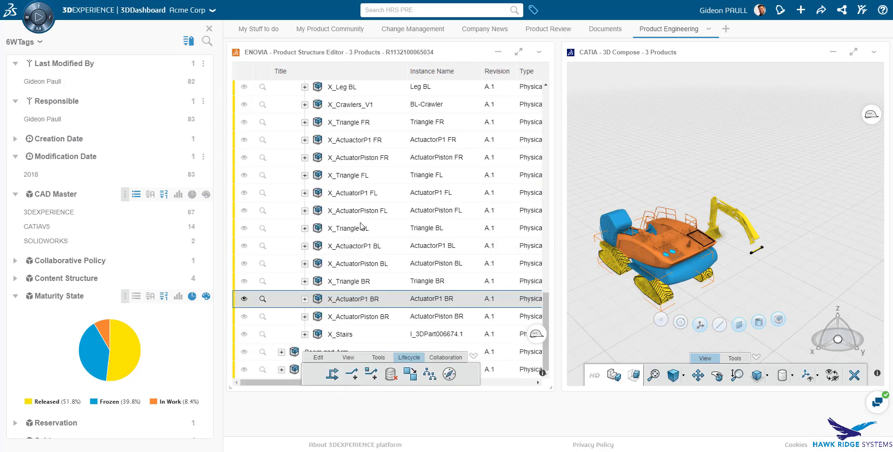
- Switch off the Maturity State pie chart and colouring, and close the 6WTags filters
{"action": "left_click", "coordinate": [194, 298]}
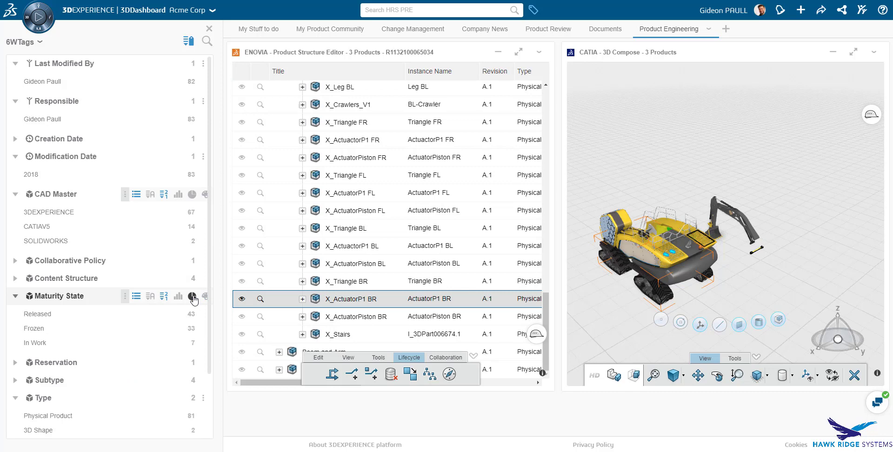
{"action": "left_click", "coordinate": [210, 28]}
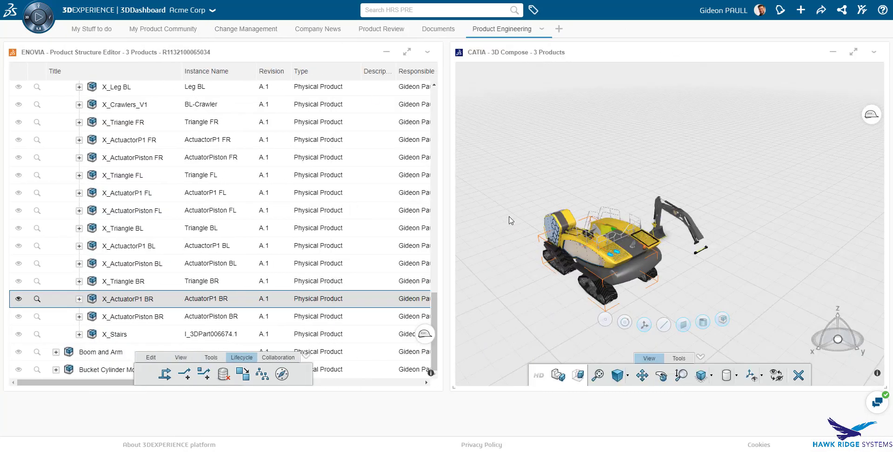
- Collapse the structure to the first level of X_Excavator and insert Boom and Arm as its child
{"action": "left_click", "coordinate": [55, 90]}
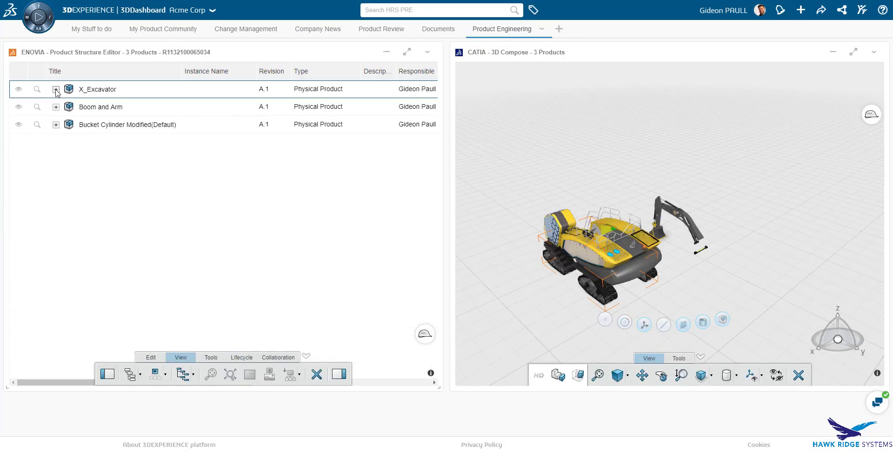
{"action": "double_click", "coordinate": [83, 90]}
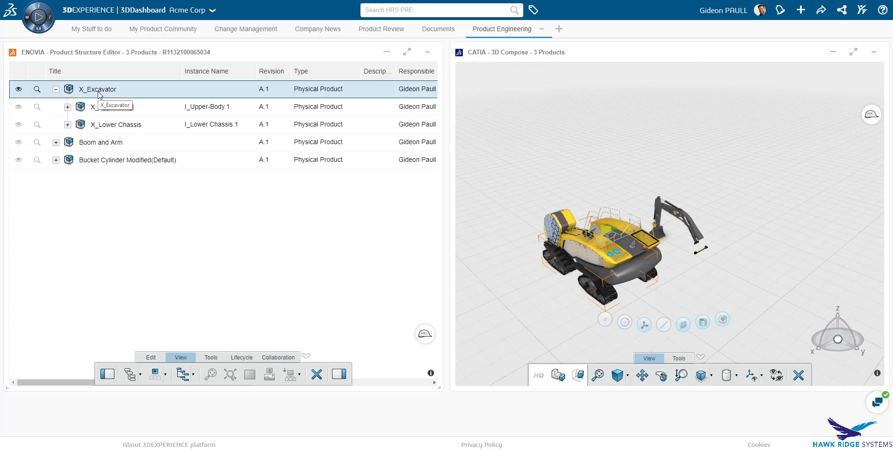
{"action": "left_click", "coordinate": [100, 147]}
{"action": "left_click_drag", "start_coordinate": [100, 147], "coordinate": [119, 101]}
{"action": "left_click", "coordinate": [296, 189]}
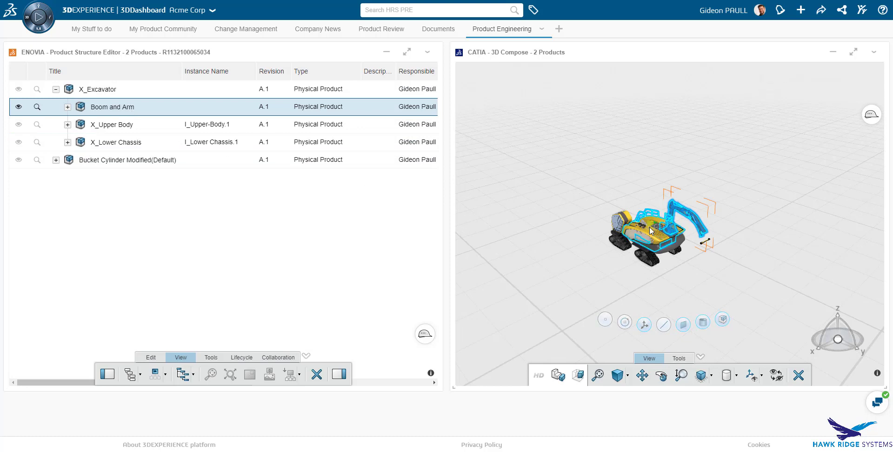
- Insert Bucket Cylinder Modified(Default) under X_Excavator and highlight it in the 3D view
{"action": "left_click", "coordinate": [99, 160]}
{"action": "left_click_drag", "start_coordinate": [99, 160], "coordinate": [208, 105]}
{"action": "left_click", "coordinate": [292, 189]}
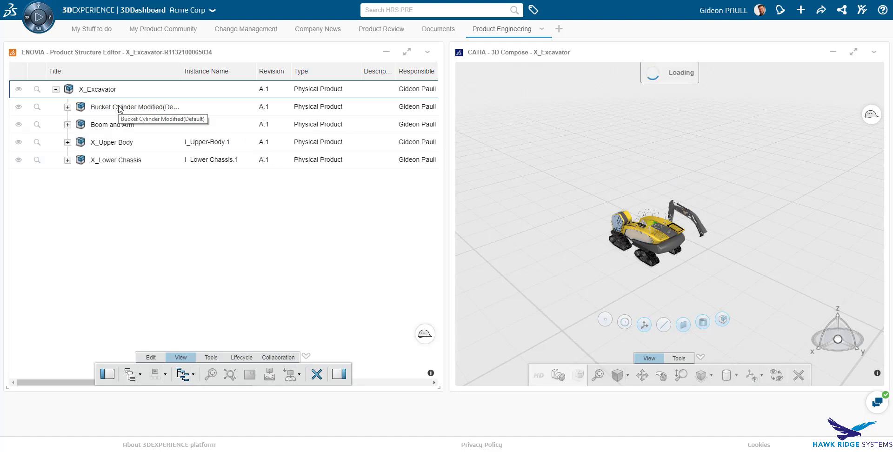
{"action": "left_click", "coordinate": [120, 108]}
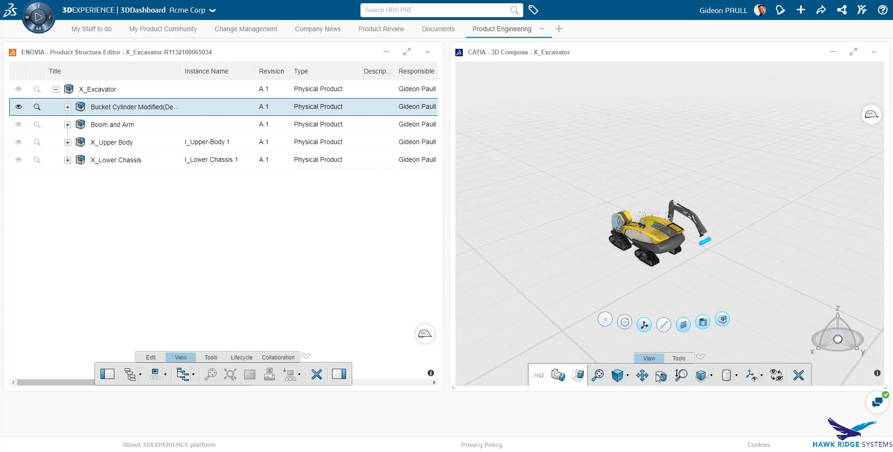
- Select Boom and Arm in the 3D view and examine its properties, including the CAD Origin under XCAD Extension
{"action": "left_click_drag", "start_coordinate": [690, 345], "coordinate": [685, 216]}
{"action": "left_click", "coordinate": [715, 217]}
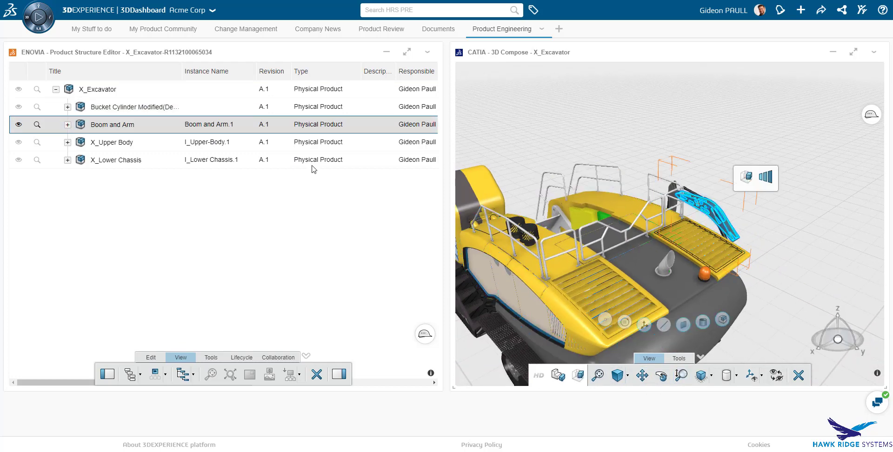
{"action": "right_click", "coordinate": [130, 126]}
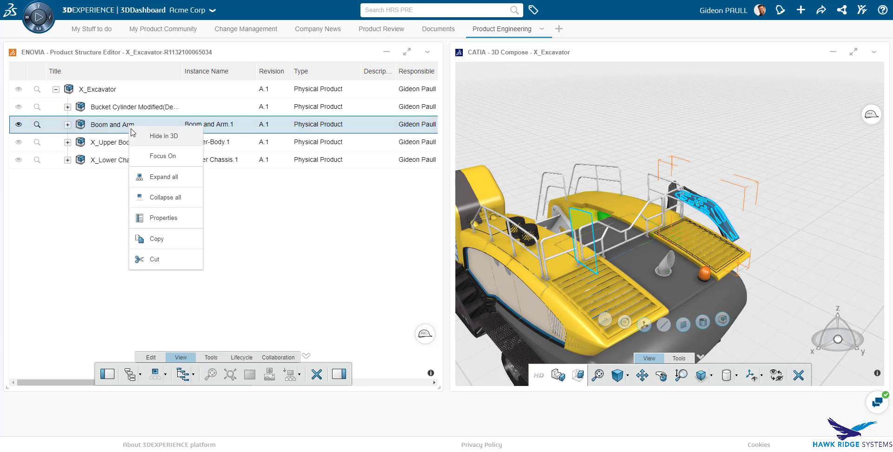
{"action": "left_click", "coordinate": [159, 220]}
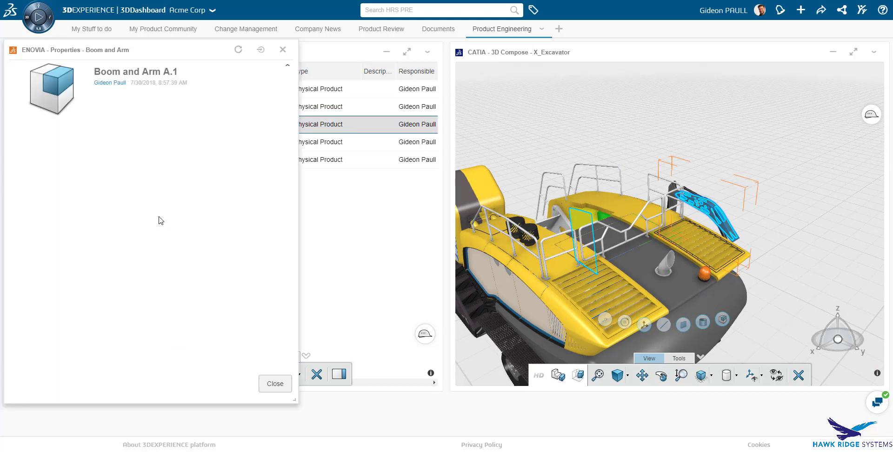
{"action": "scroll", "coordinate": [155, 255], "scroll_direction": "down", "scroll_amount": 5}
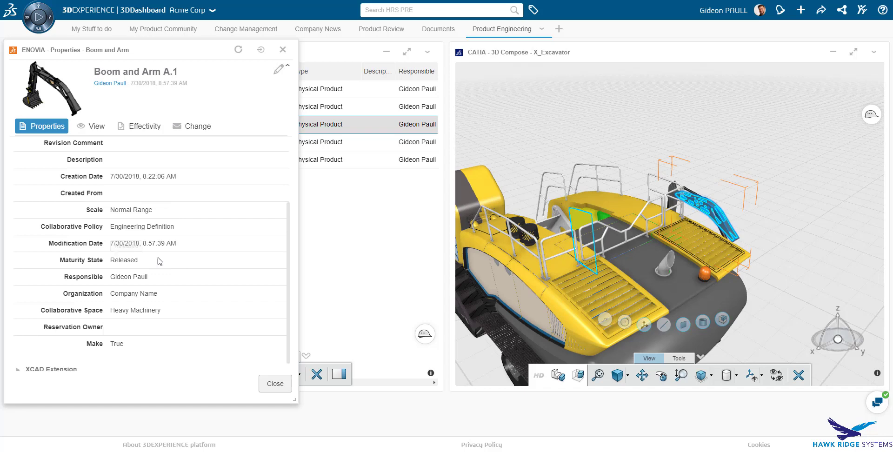
{"action": "left_click", "coordinate": [45, 360]}
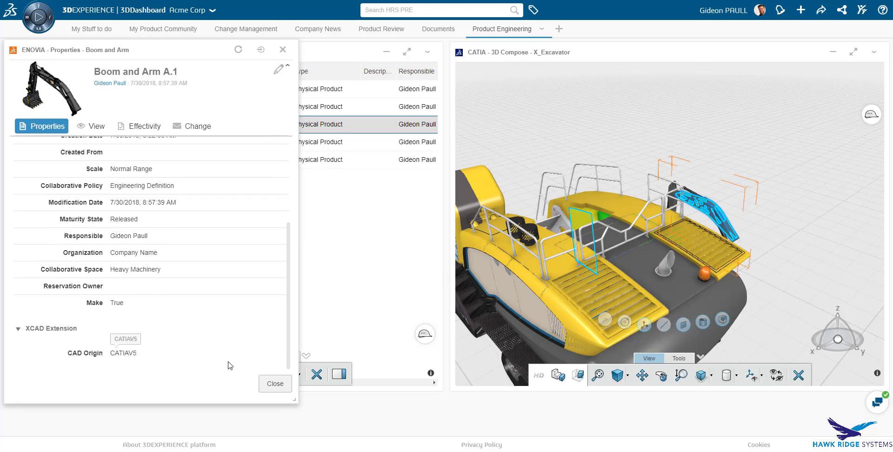
{"action": "left_click", "coordinate": [275, 384]}
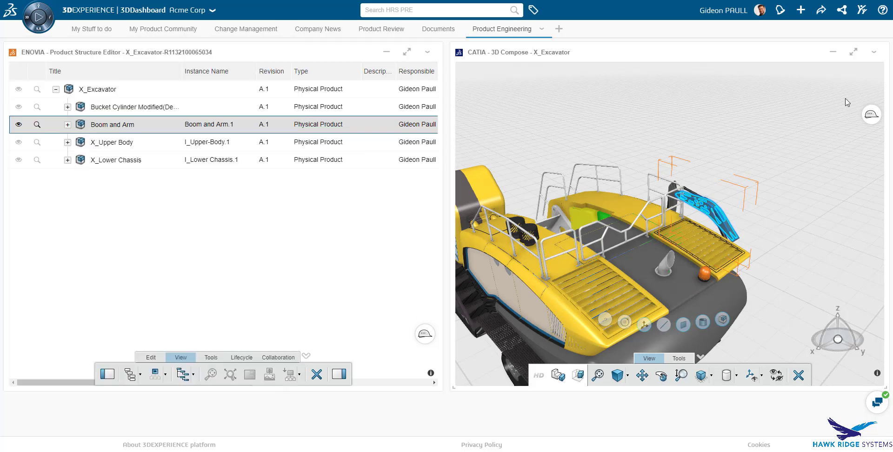
- Maximize the 3D view and move the whole Boom and Arm product to its mount beside the cabin on the upper body
{"action": "left_click", "coordinate": [853, 54]}
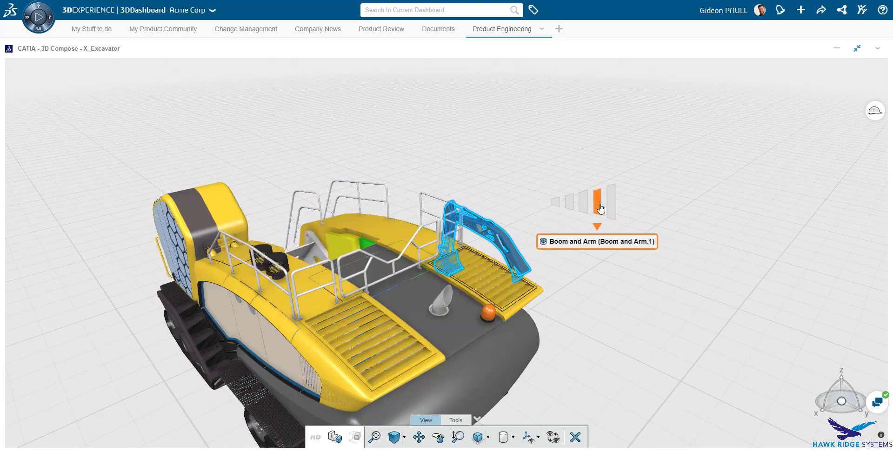
{"action": "left_click", "coordinate": [601, 208]}
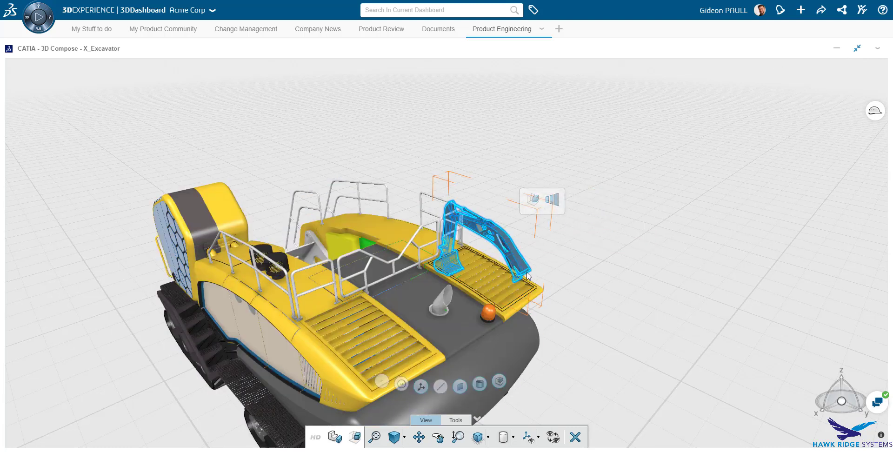
{"action": "left_click_drag", "start_coordinate": [527, 276], "coordinate": [308, 240]}
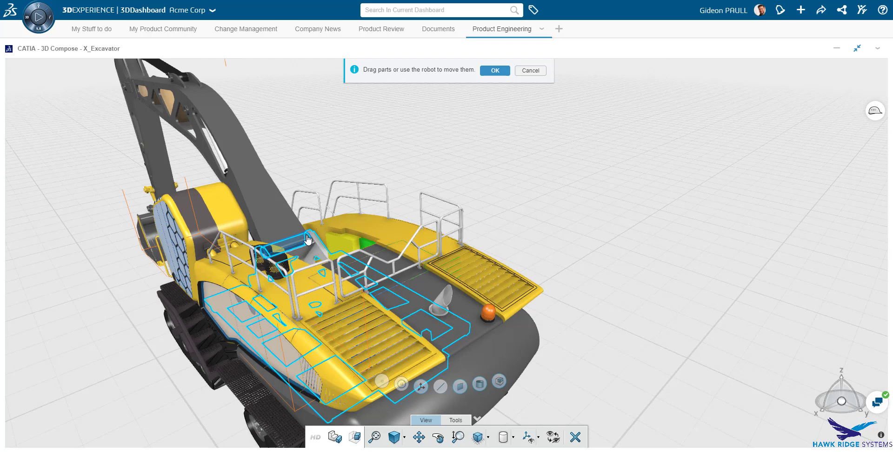
{"action": "left_click", "coordinate": [495, 70]}
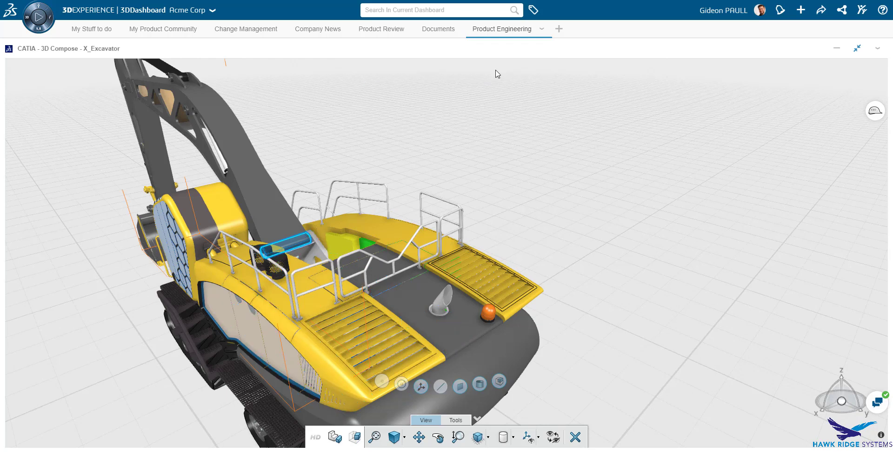
- Fly around the excavator to inspect the repositioned boom and bucket, and restore the 3D view to its normal size
{"action": "left_click", "coordinate": [438, 437]}
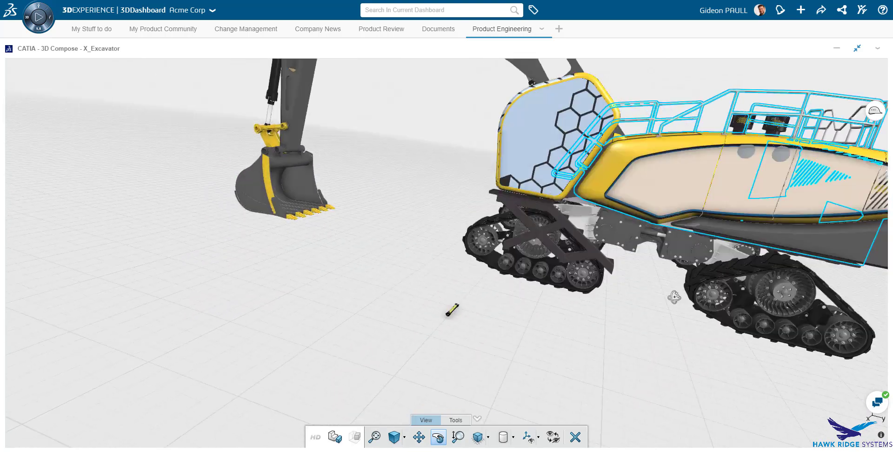
{"action": "left_click_drag", "start_coordinate": [674, 296], "coordinate": [527, 330]}
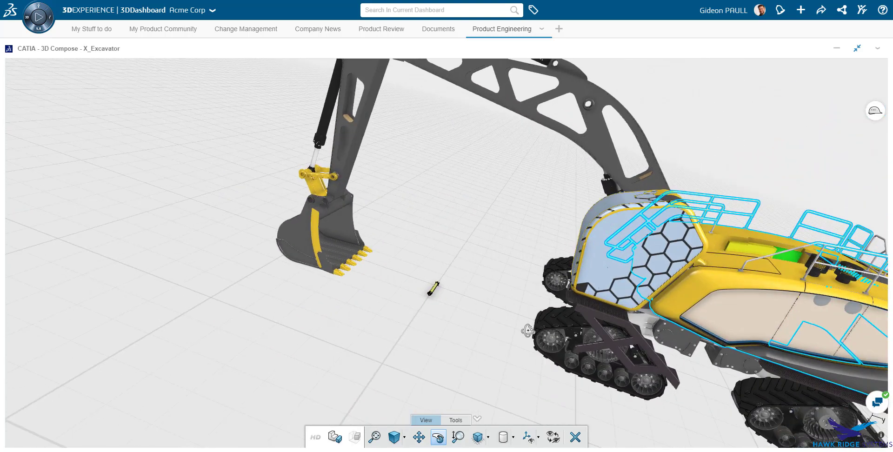
{"action": "left_click", "coordinate": [527, 330]}
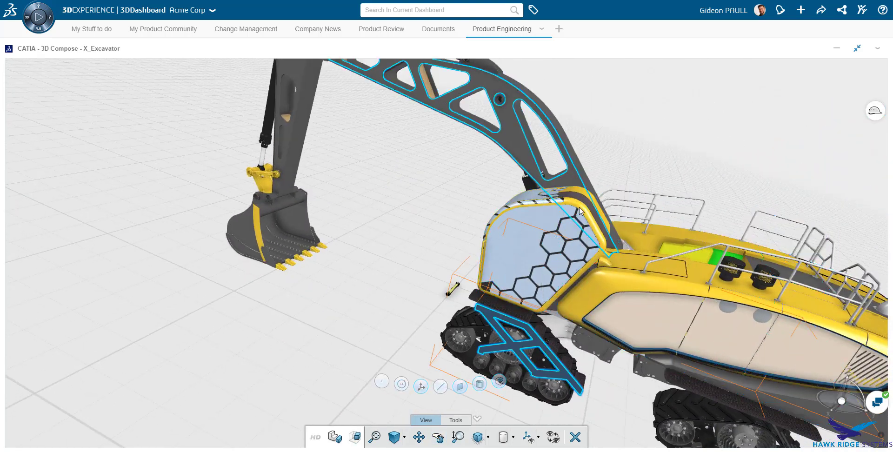
{"action": "left_click", "coordinate": [860, 49]}
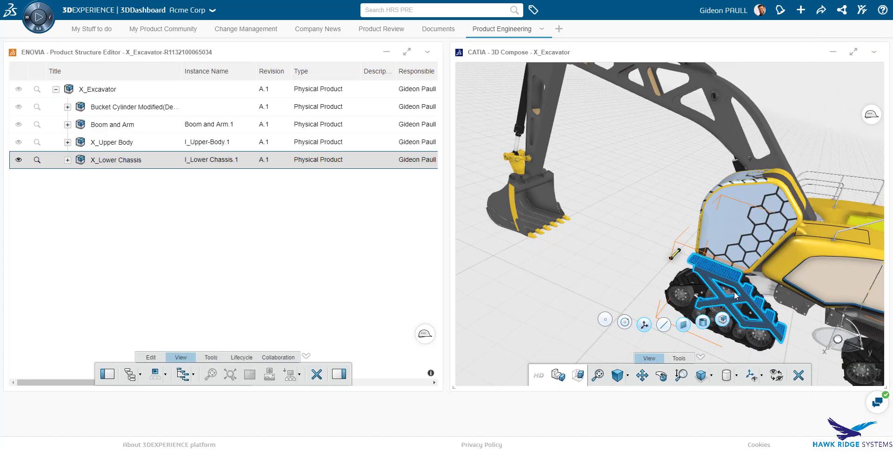
- Expand X_Lower Chassis and highlight X_Crawlers_V1, X_Leg BR and the X_Crawlers_V1_Symetry crawlers in 3D
{"action": "left_click", "coordinate": [68, 160]}
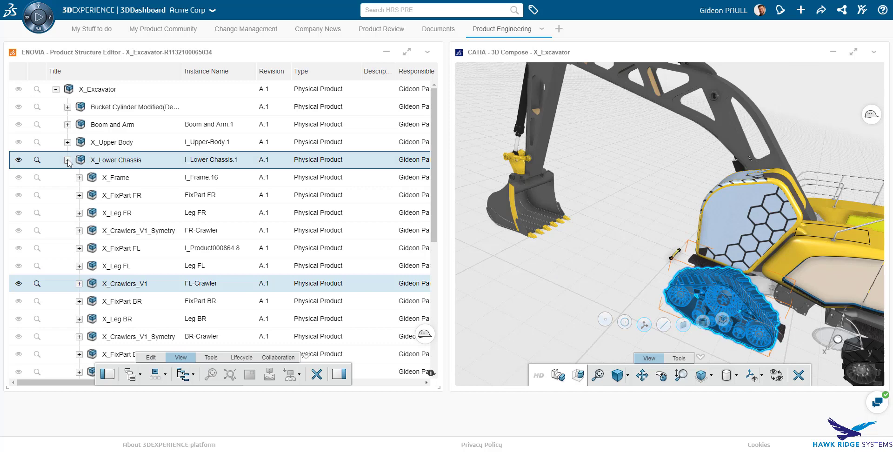
{"action": "left_click", "coordinate": [125, 289]}
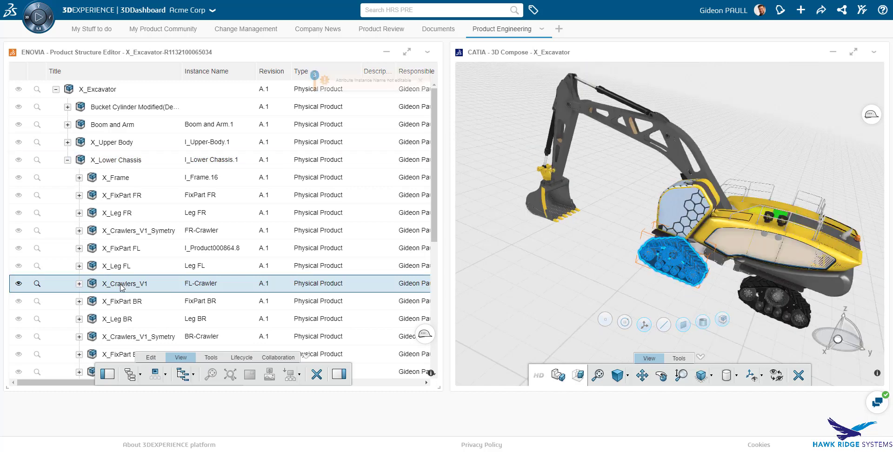
{"action": "left_click", "coordinate": [126, 321], "text": "ctrl"}
{"action": "left_click", "coordinate": [126, 344], "text": "ctrl"}
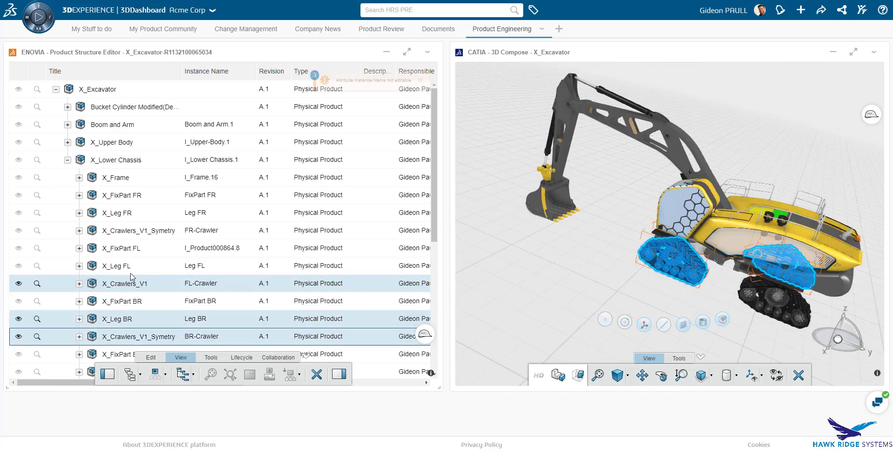
{"action": "left_click", "coordinate": [124, 237], "text": "ctrl"}
{"action": "left_click", "coordinate": [139, 195], "text": "ctrl"}
{"action": "left_click", "coordinate": [145, 167], "text": "ctrl"}
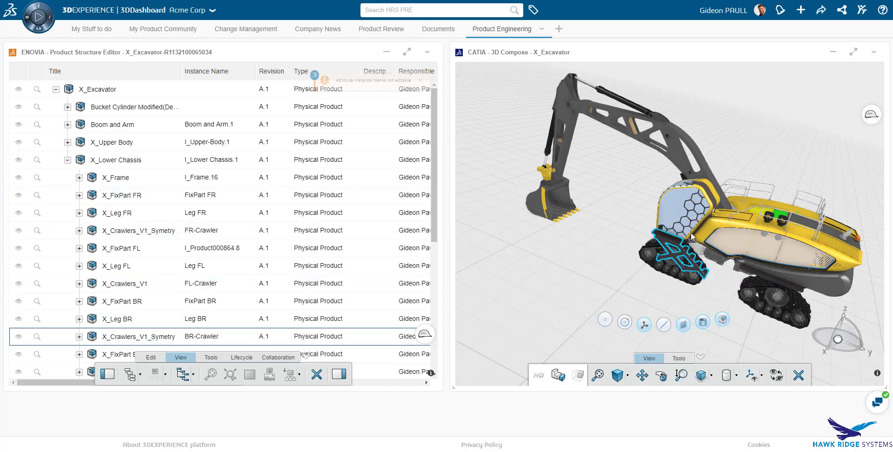
- Pick the front-left crawler in the 3D view to locate it in the product structure, and clear the selection
{"action": "left_click", "coordinate": [688, 268]}
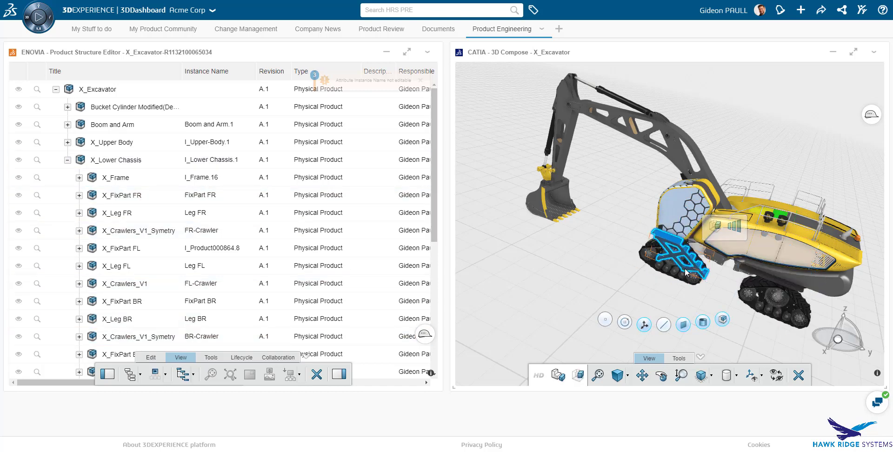
{"action": "right_click", "coordinate": [672, 274]}
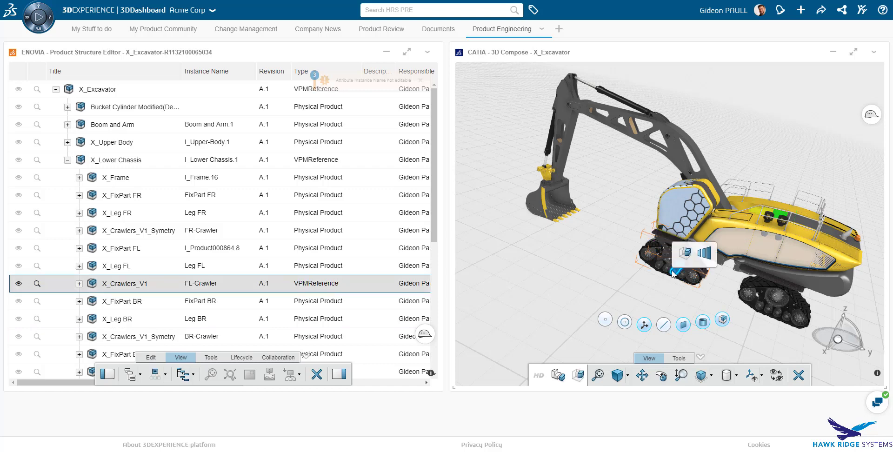
{"action": "left_click", "coordinate": [688, 281]}
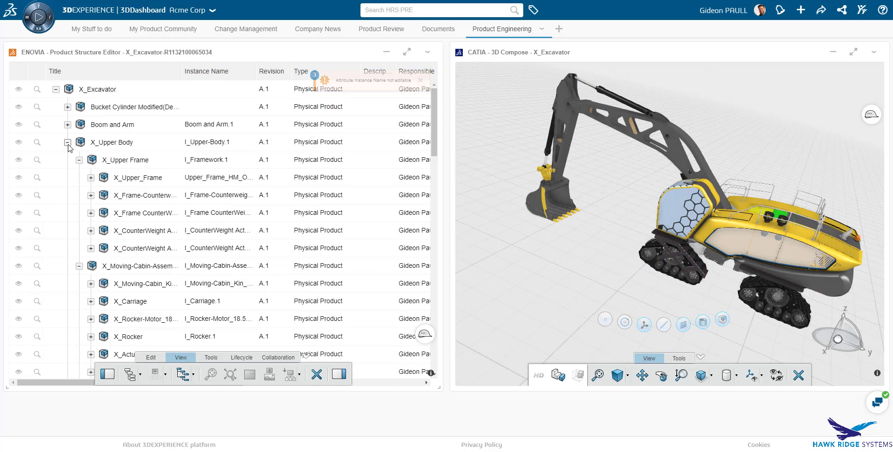
- Collapse X_Upper Body and X_Lower Chassis in the structure and select Boom and Arm
{"action": "left_click", "coordinate": [68, 144]}
{"action": "left_click", "coordinate": [67, 160]}
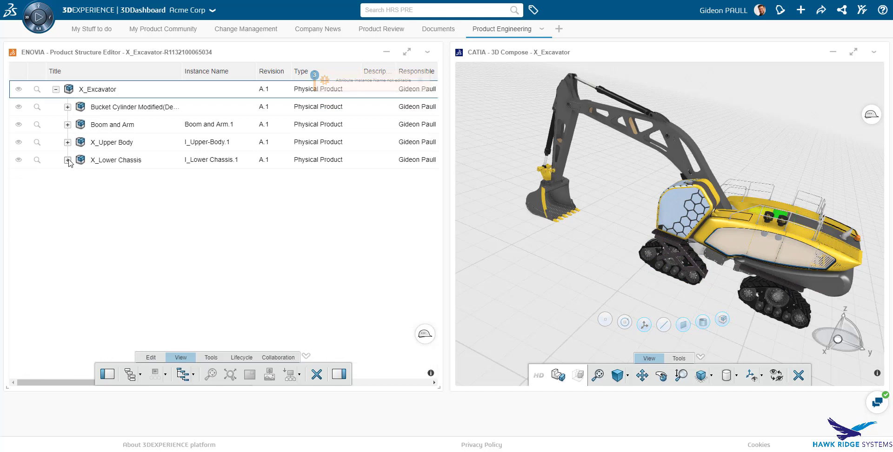
{"action": "left_click", "coordinate": [94, 125]}
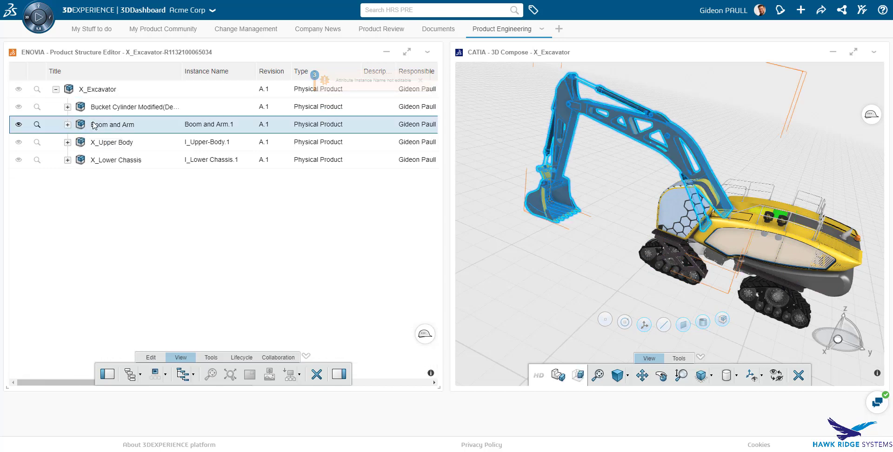
- Open X_Excavator from the dashboard in the CATIA Product Structure app among the 3D modeling apps
{"action": "left_click", "coordinate": [38, 18]}
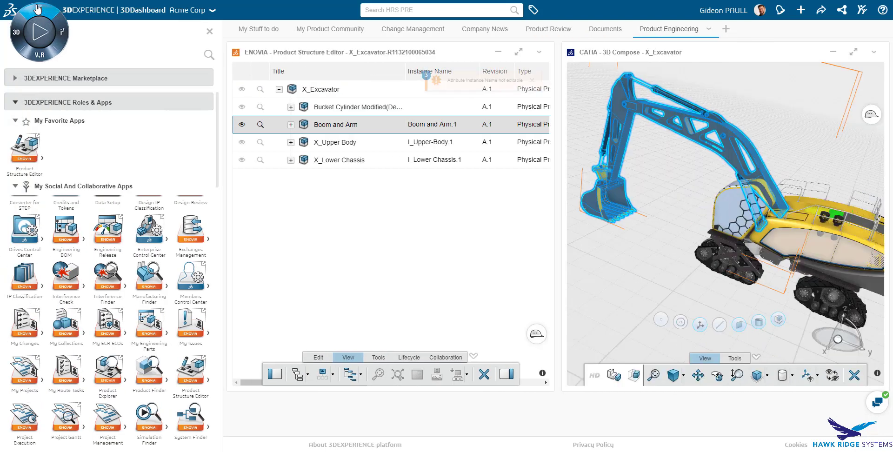
{"action": "left_click", "coordinate": [20, 31]}
{"action": "double_click", "coordinate": [303, 90]}
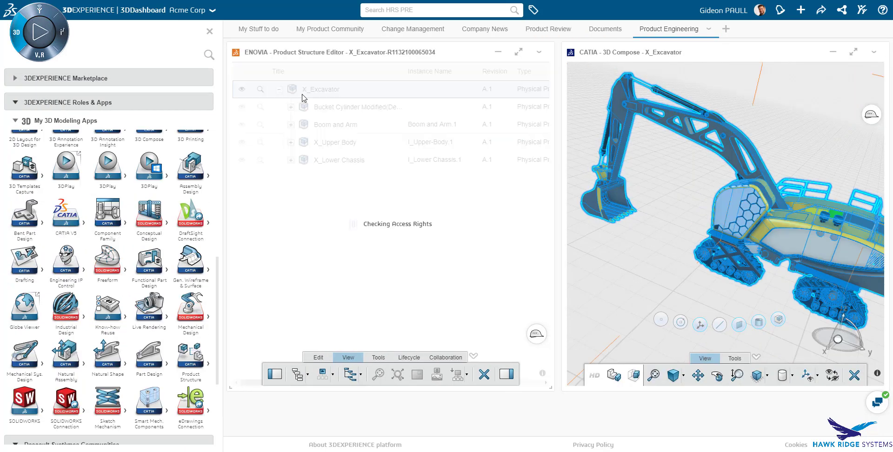
{"action": "key", "text": "Return"}
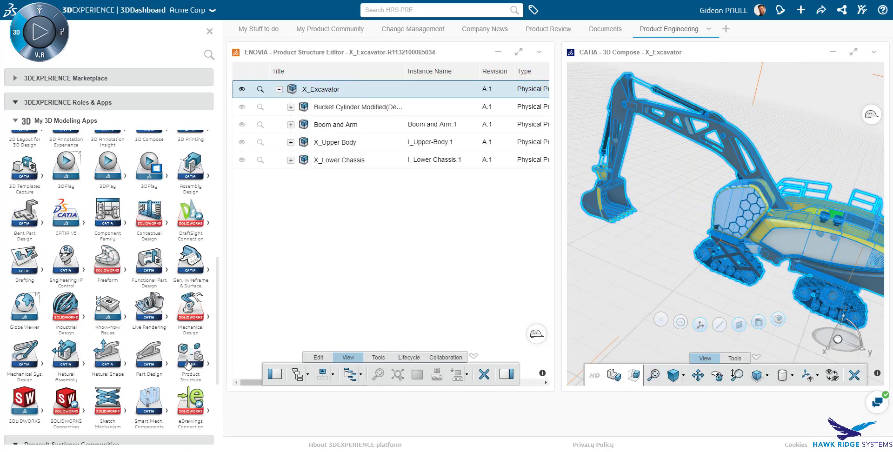
{"action": "left_click", "coordinate": [188, 364]}
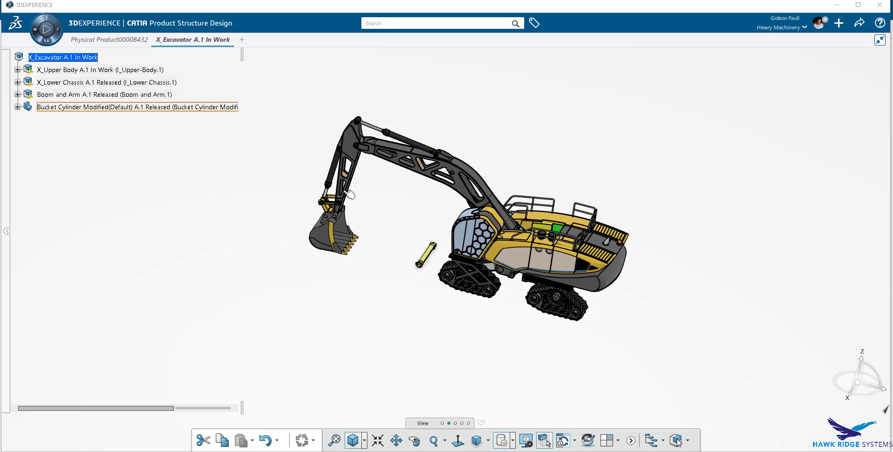
- Highlight Boom and Arm in the model tree, expand it to review its cylinder, bucket and rod parts, and collapse it
{"action": "left_click", "coordinate": [73, 83]}
{"action": "left_click", "coordinate": [69, 95]}
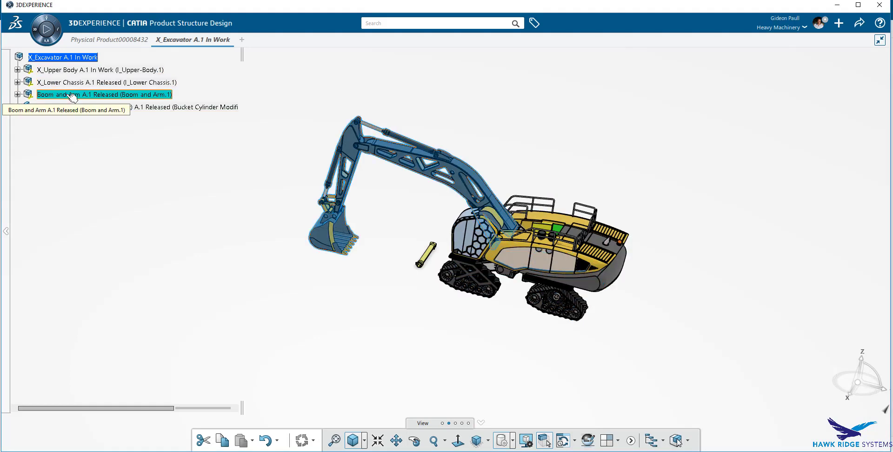
{"action": "left_click", "coordinate": [18, 95]}
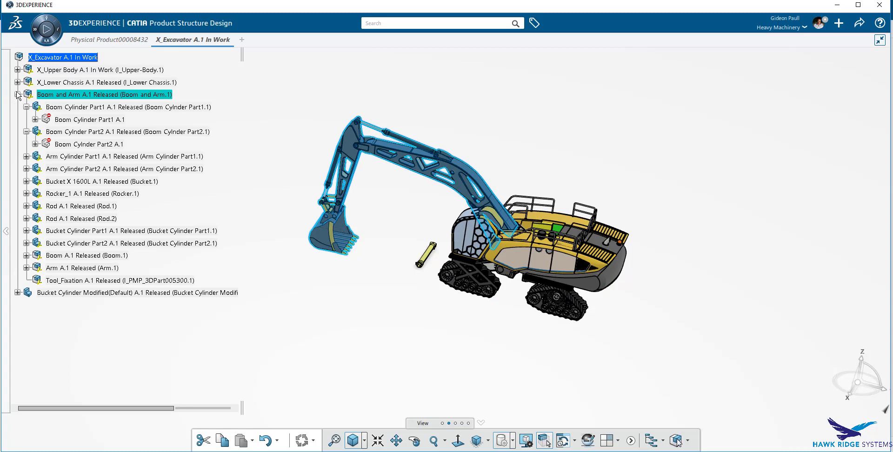
{"action": "left_click", "coordinate": [82, 119]}
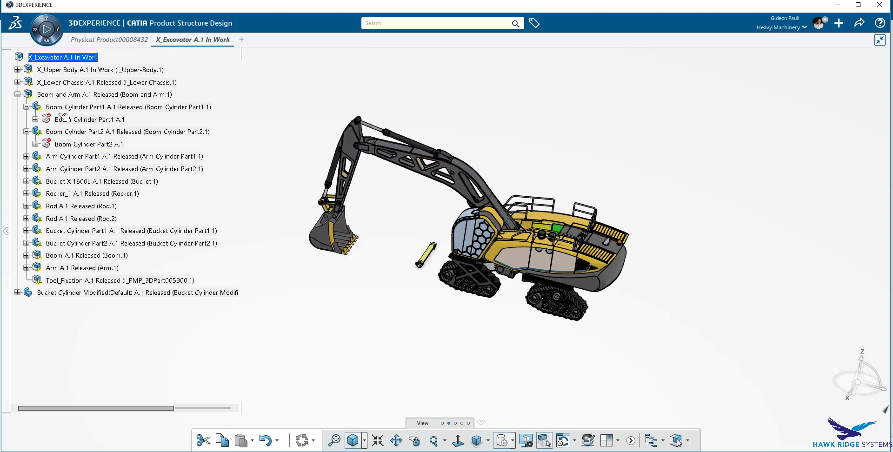
{"action": "left_click", "coordinate": [18, 95]}
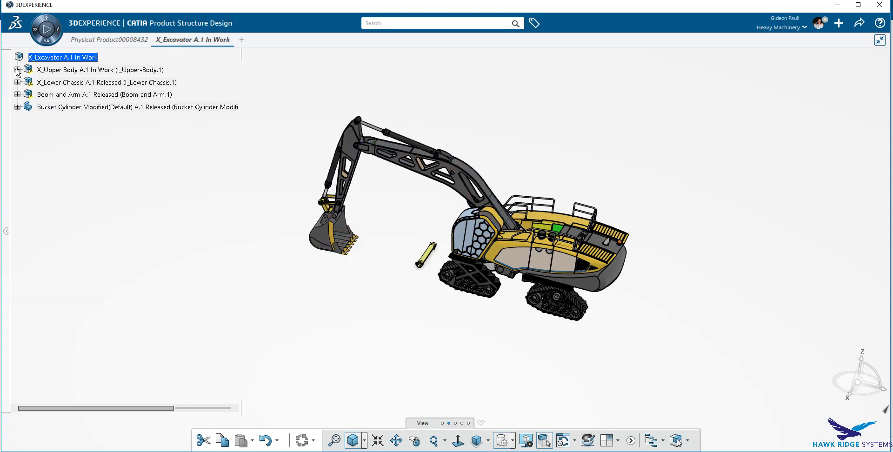
- Expand X_Upper Body and its X_Upper Frame to review the bodies in the tree, and collapse the branch
{"action": "left_click", "coordinate": [17, 69]}
{"action": "left_click", "coordinate": [26, 83]}
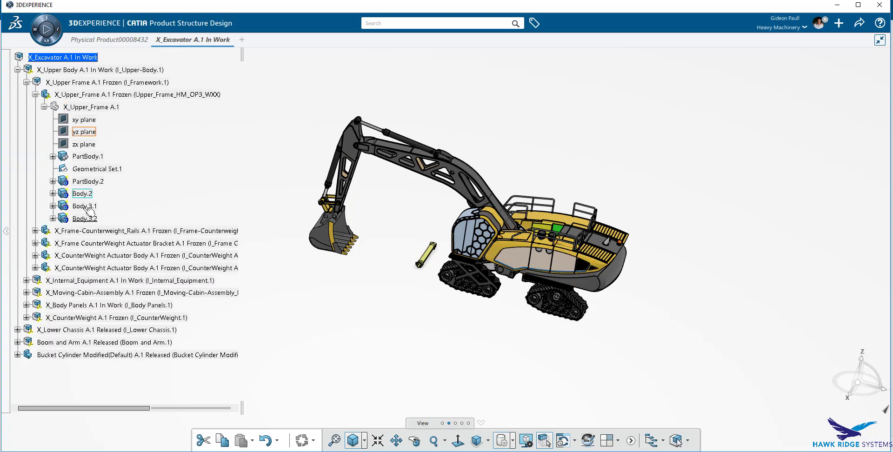
{"action": "left_click", "coordinate": [17, 69]}
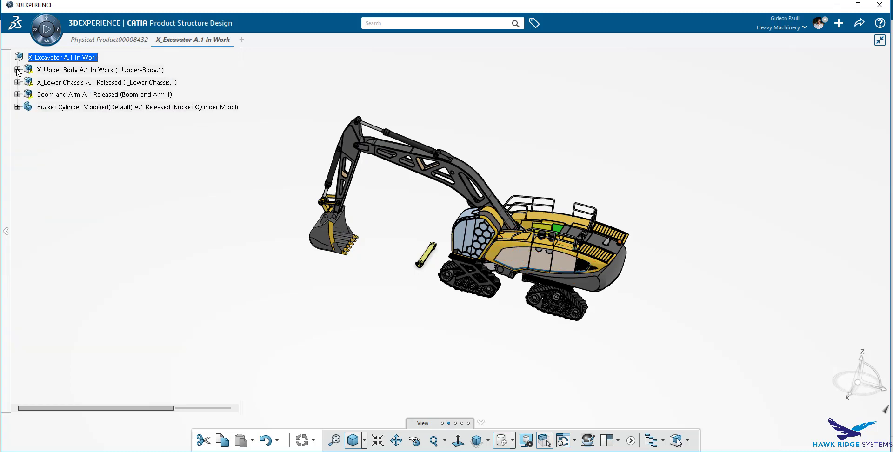
- Select Bucket Cylinder Modified(Default) in the tree and call up its attributes
{"action": "left_click", "coordinate": [52, 108]}
{"action": "right_click", "coordinate": [52, 109]}
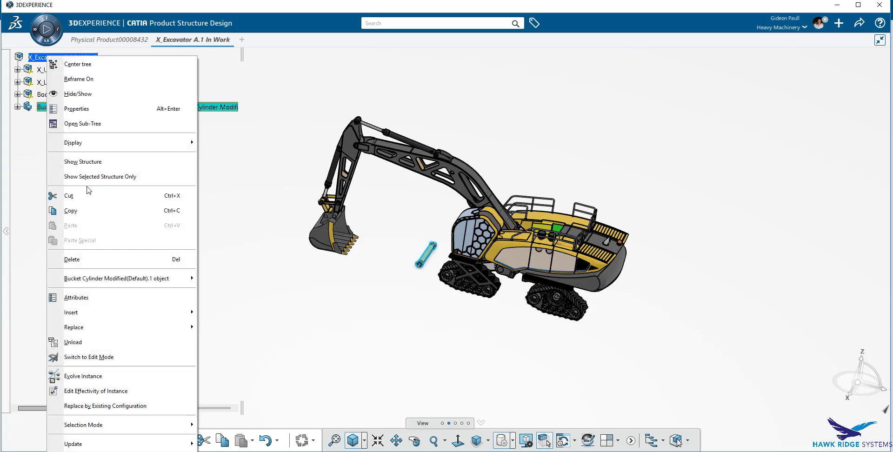
{"action": "left_click", "coordinate": [103, 294]}
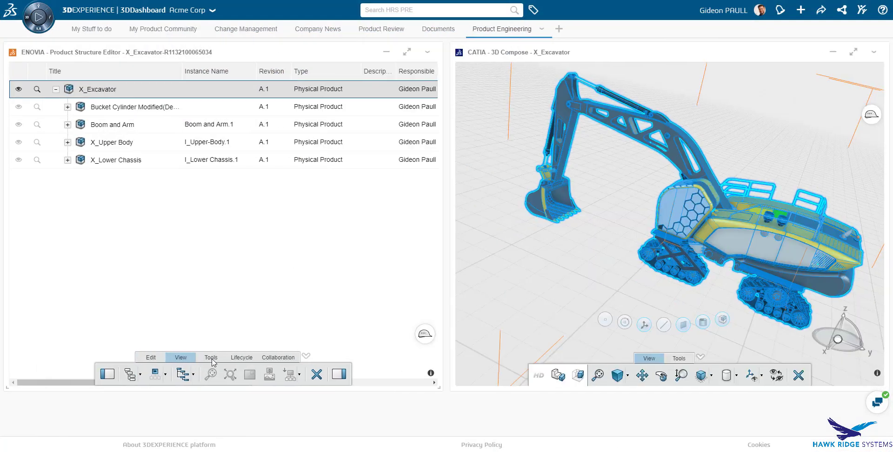
- Back in the 3DDashboard, search the X_Excavator product structure for Bucket
{"action": "left_click", "coordinate": [212, 359]}
{"action": "left_click", "coordinate": [199, 374]}
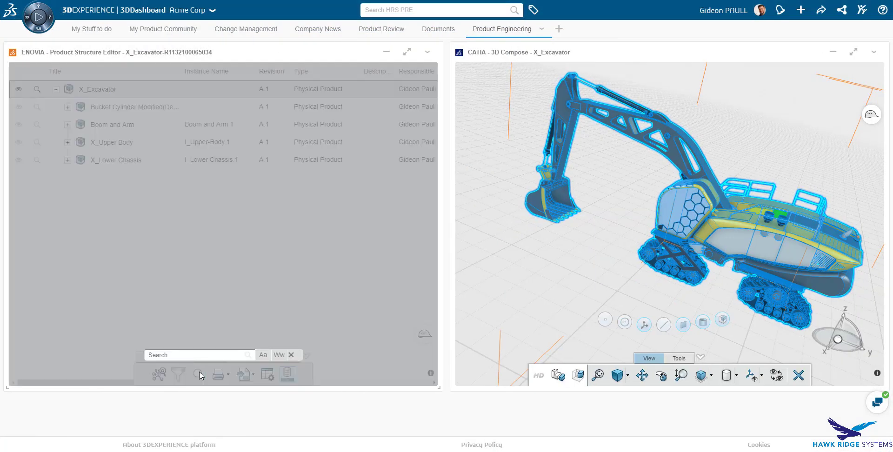
{"action": "type", "text": "Bo"}
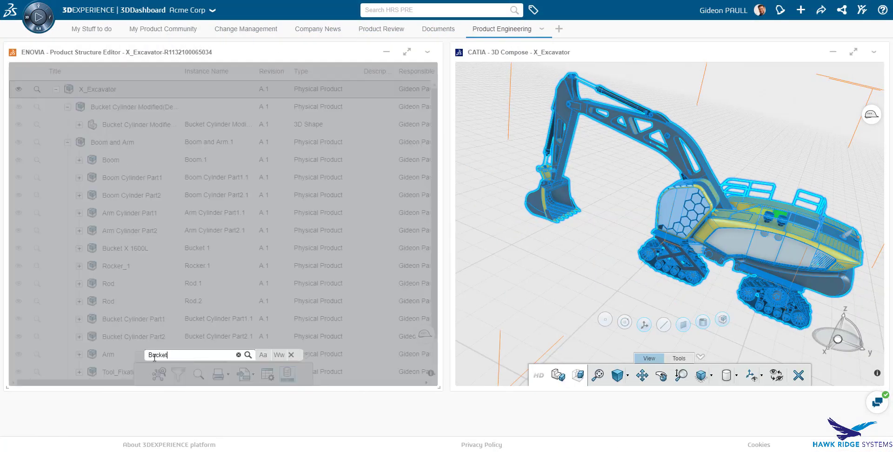
{"action": "type", "text": "cket"}
{"action": "key", "text": "Return"}
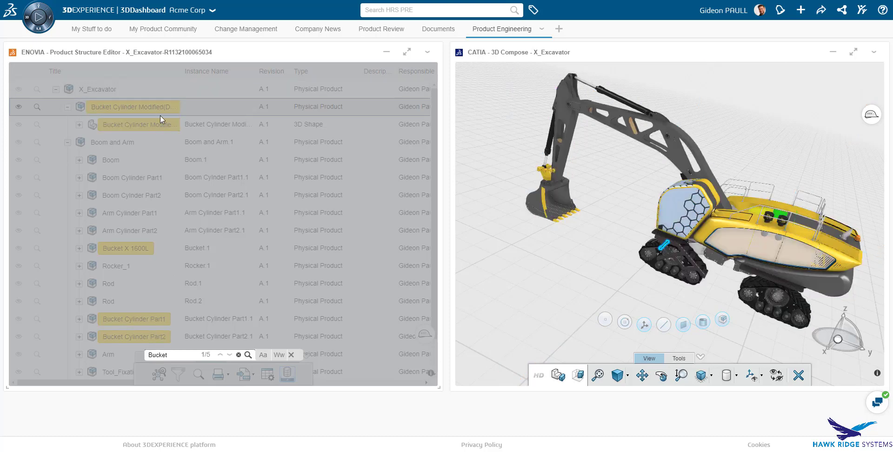
- Step through all the Bucket matches to locate each one in the 3D view, and close the search
{"action": "left_click", "coordinate": [230, 355]}
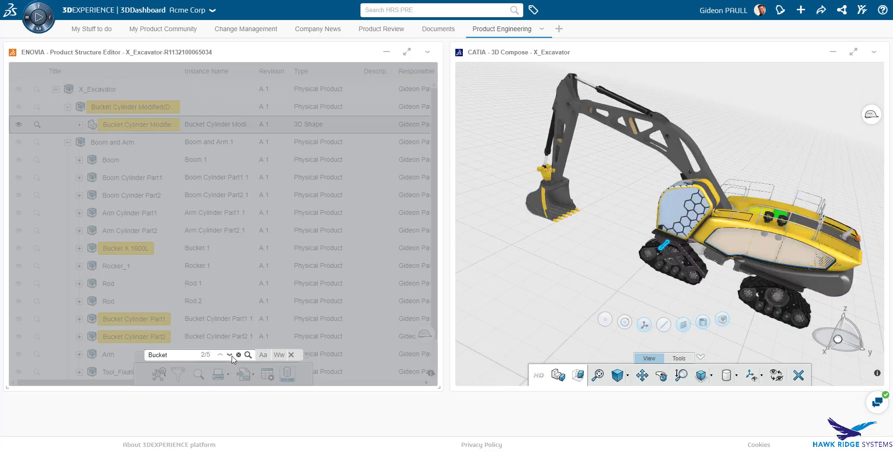
{"action": "left_click", "coordinate": [230, 355]}
{"action": "left_click", "coordinate": [230, 355]}
{"action": "left_click", "coordinate": [230, 355]}
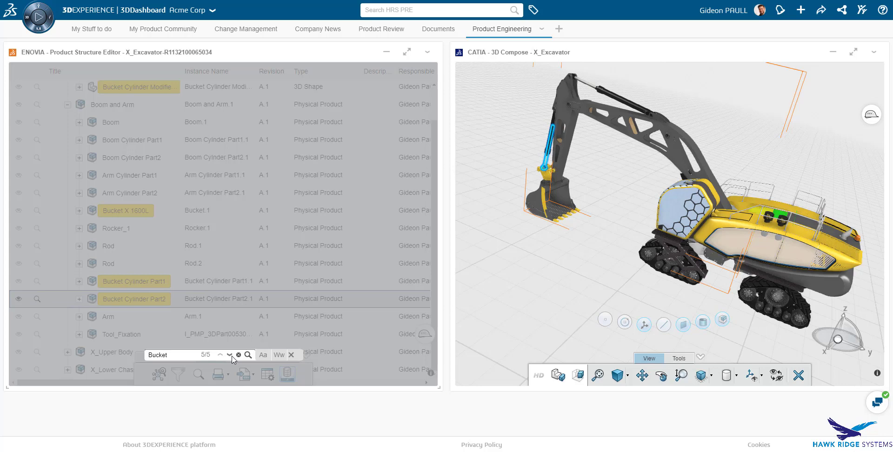
{"action": "left_click", "coordinate": [229, 355]}
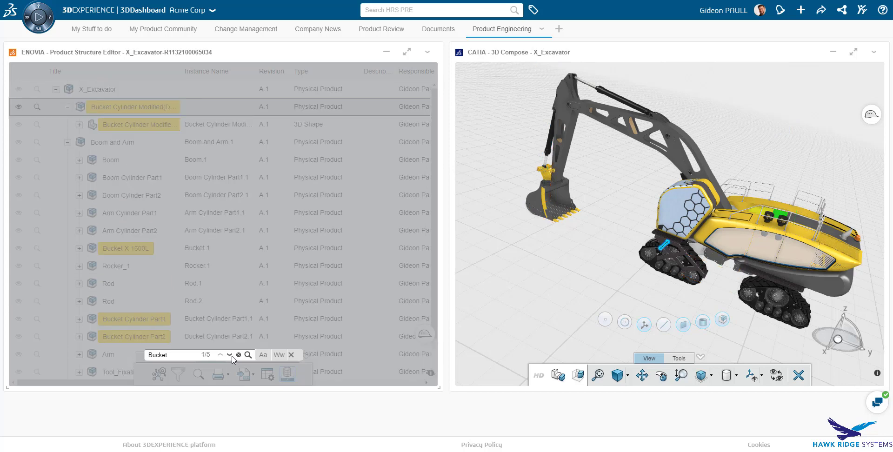
{"action": "left_click", "coordinate": [291, 355]}
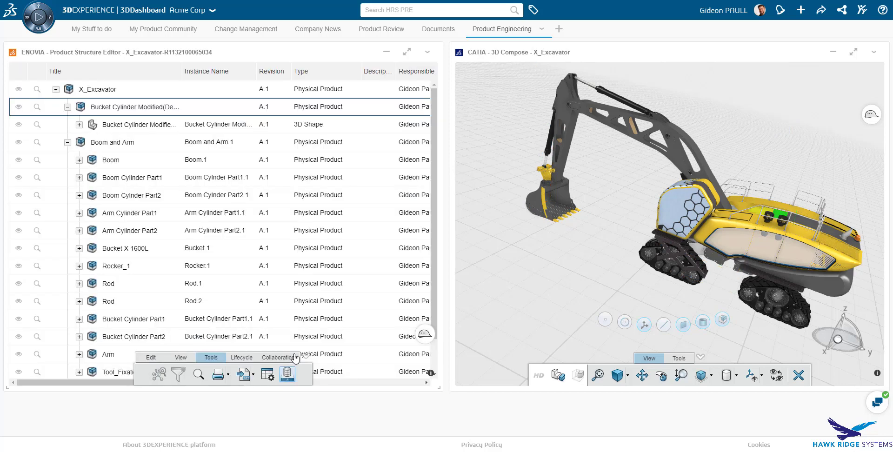
- Reduce the structure to the first level below X_Excavator and maximize the Product Structure Editor
{"action": "left_click", "coordinate": [56, 89]}
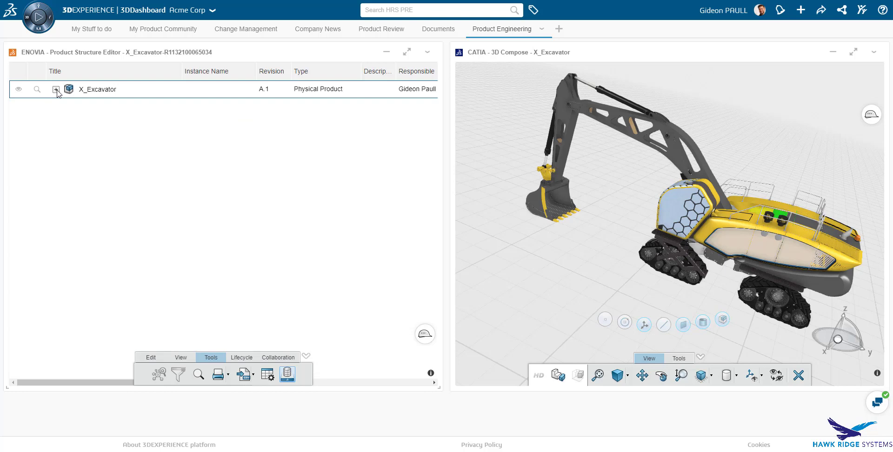
{"action": "left_click", "coordinate": [56, 89]}
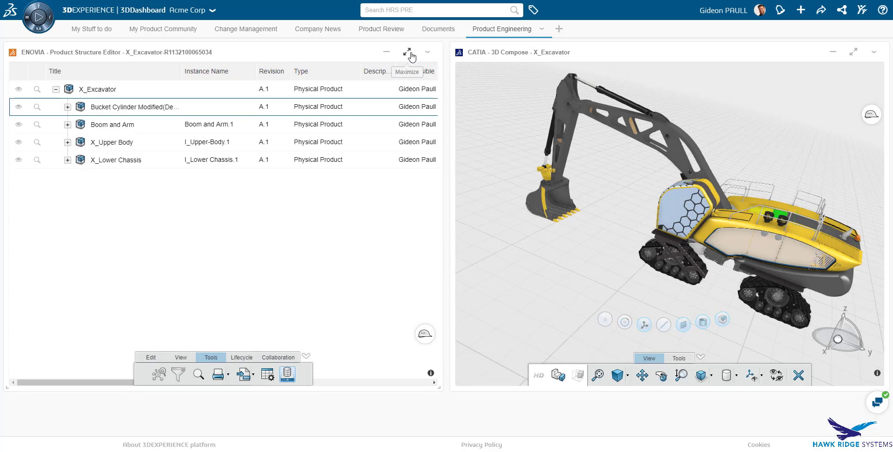
{"action": "left_click", "coordinate": [407, 51]}
- Create a new revision of the released Boom and Arm product under X_Excavator
{"action": "left_click", "coordinate": [93, 121]}
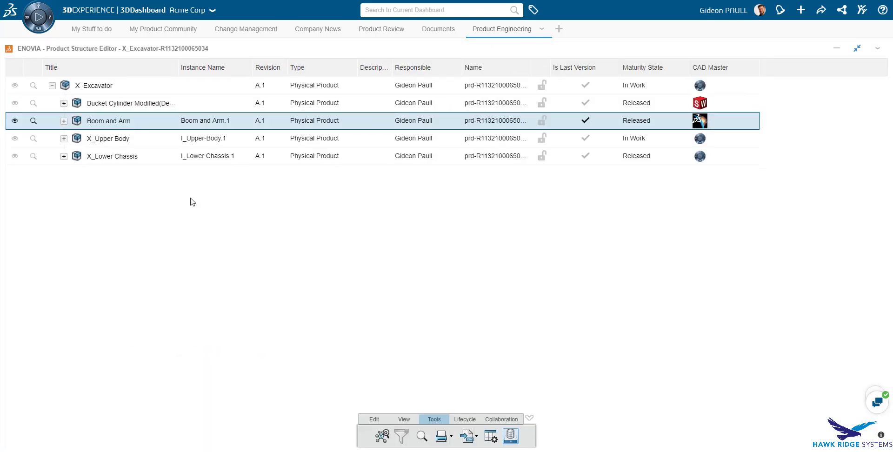
{"action": "left_click", "coordinate": [465, 419]}
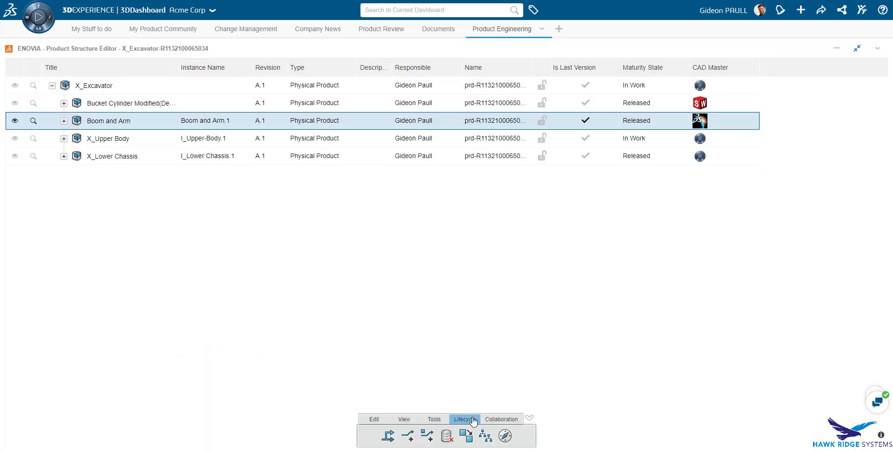
{"action": "left_click", "coordinate": [408, 436]}
{"action": "left_click", "coordinate": [491, 291]}
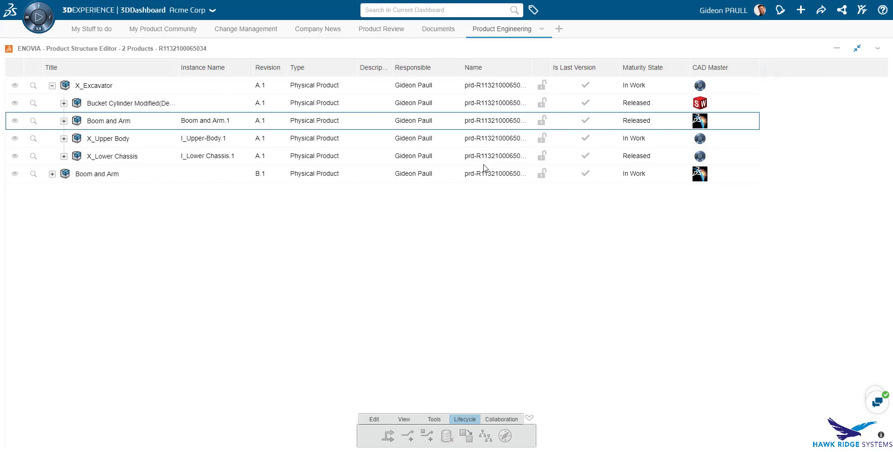
- Set the description of Boom and Arm B.1 to "New Boom and Arm revision with enhanced Bucket" and save its properties
{"action": "left_click", "coordinate": [424, 173]}
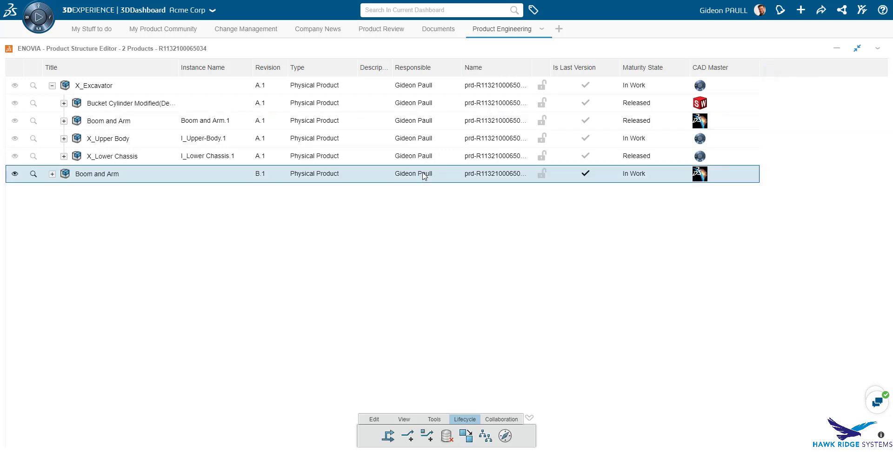
{"action": "double_click", "coordinate": [196, 174]}
{"action": "right_click", "coordinate": [198, 176]}
{"action": "left_click", "coordinate": [216, 268]}
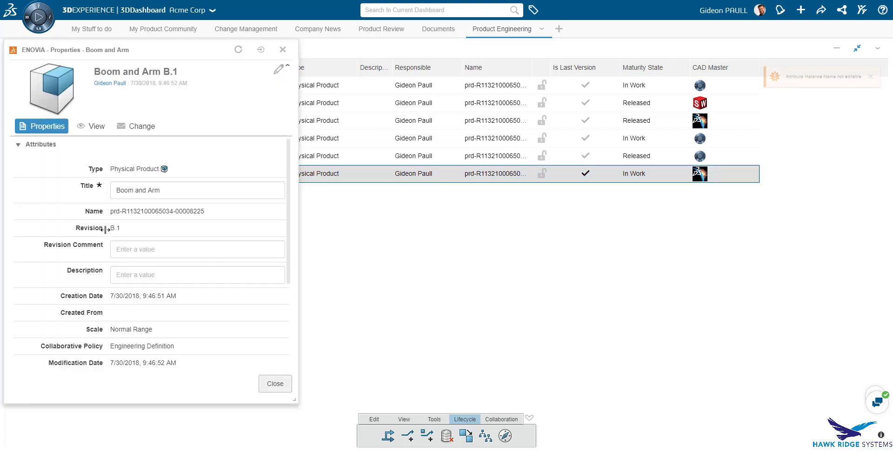
{"action": "left_click", "coordinate": [135, 281]}
{"action": "type", "text": "New Boom and Arm revision with enhanced Bucket"}
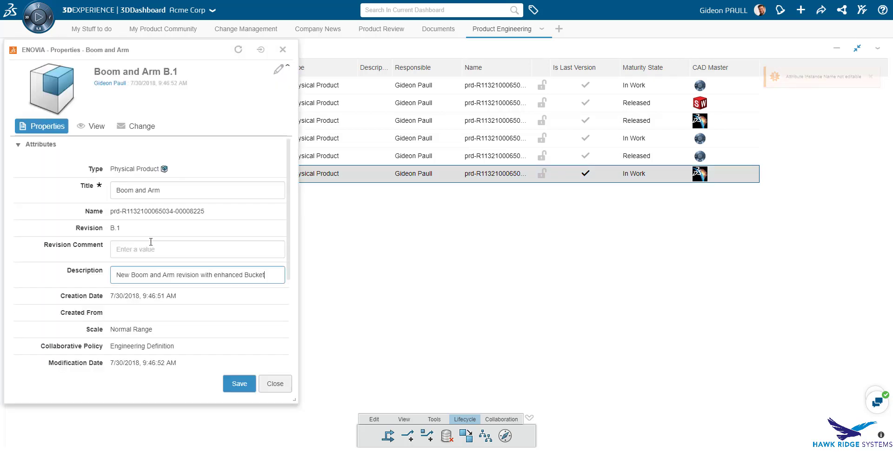
{"action": "left_click", "coordinate": [235, 386]}
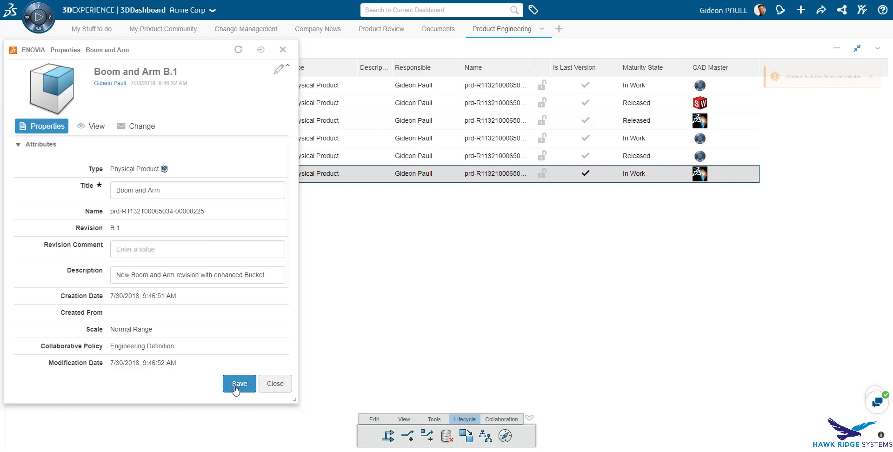
{"action": "left_click", "coordinate": [275, 386]}
{"action": "left_click", "coordinate": [273, 370]}
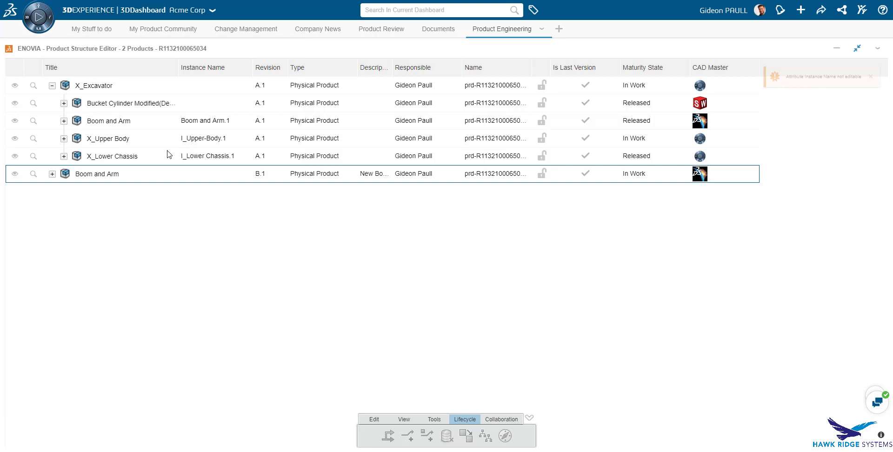
- Replace Boom and Arm A.1 under X_Excavator by its latest revision
{"action": "left_click", "coordinate": [146, 125]}
{"action": "left_click", "coordinate": [378, 419]}
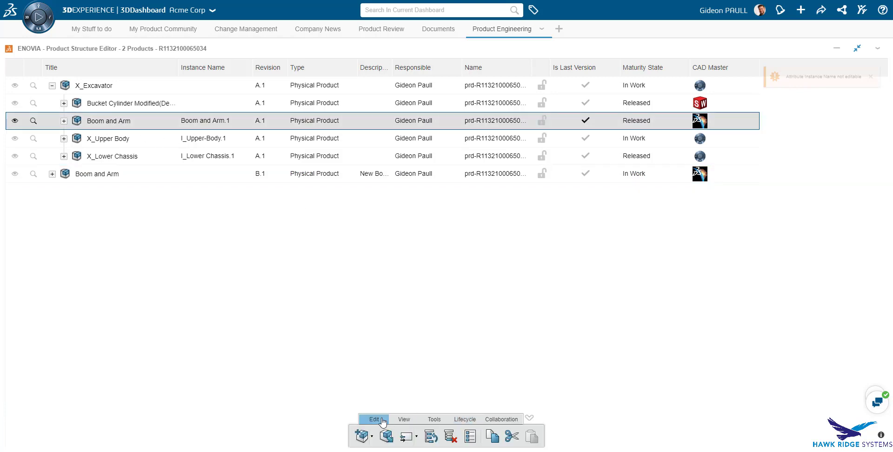
{"action": "left_click", "coordinate": [416, 437]}
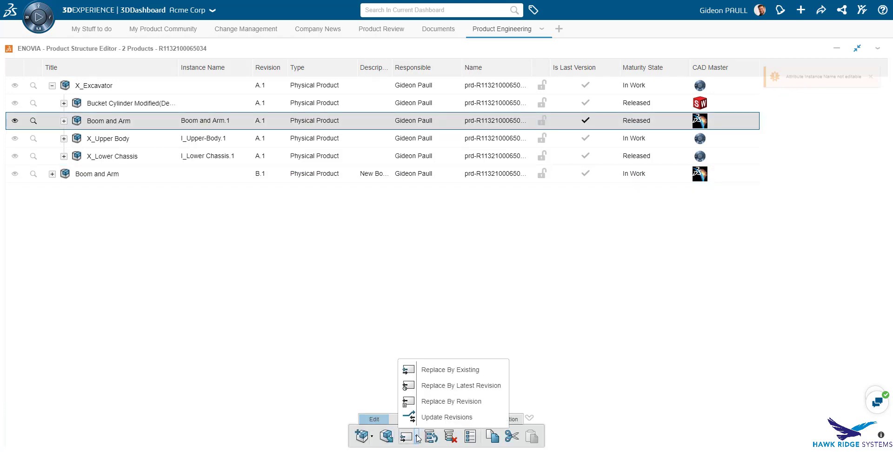
{"action": "left_click", "coordinate": [447, 386]}
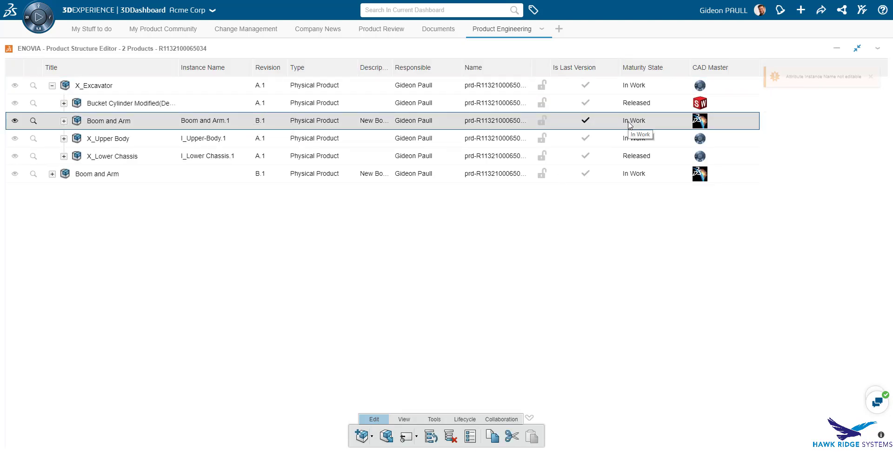
- Remove the separate root-level Boom and Arm B.1 from the editor and restore the editor to its normal size
{"action": "left_click", "coordinate": [368, 174]}
{"action": "right_click", "coordinate": [309, 174]}
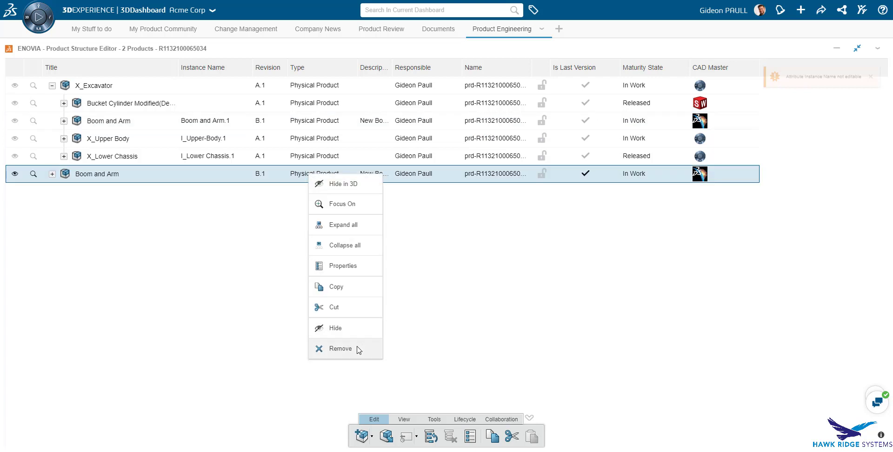
{"action": "left_click", "coordinate": [340, 348]}
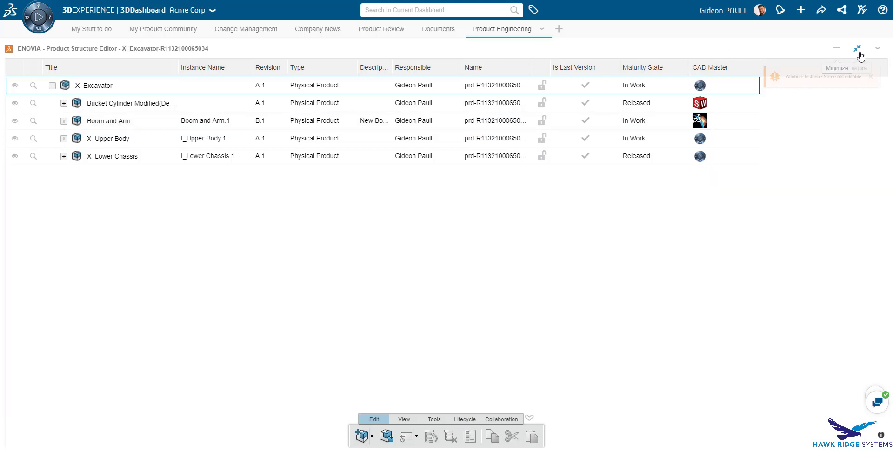
{"action": "left_click", "coordinate": [856, 49]}
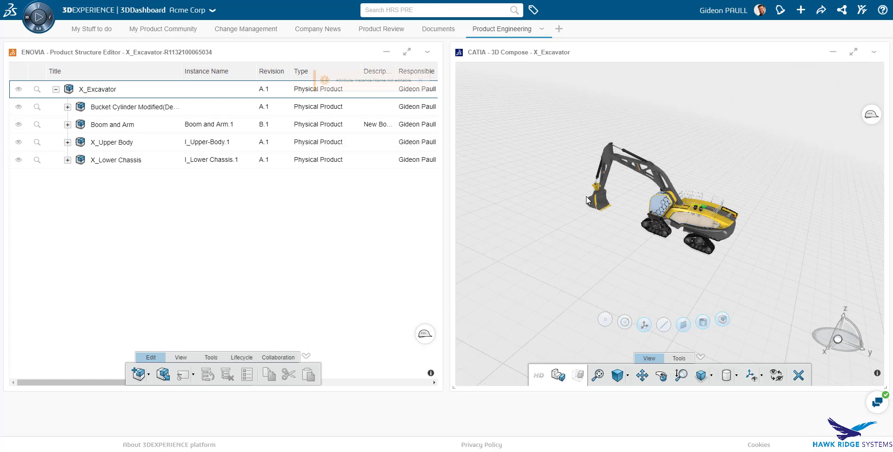
- Expand Boom and Arm in the product structure and center the 3D view on Bucket X 1600L
{"action": "left_click", "coordinate": [109, 108]}
{"action": "left_click", "coordinate": [122, 144]}
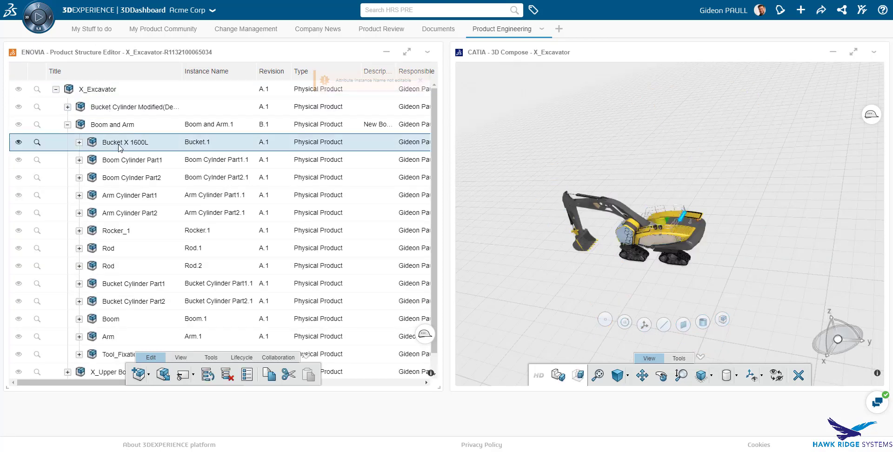
{"action": "right_click", "coordinate": [123, 144]}
{"action": "left_click", "coordinate": [152, 180]}
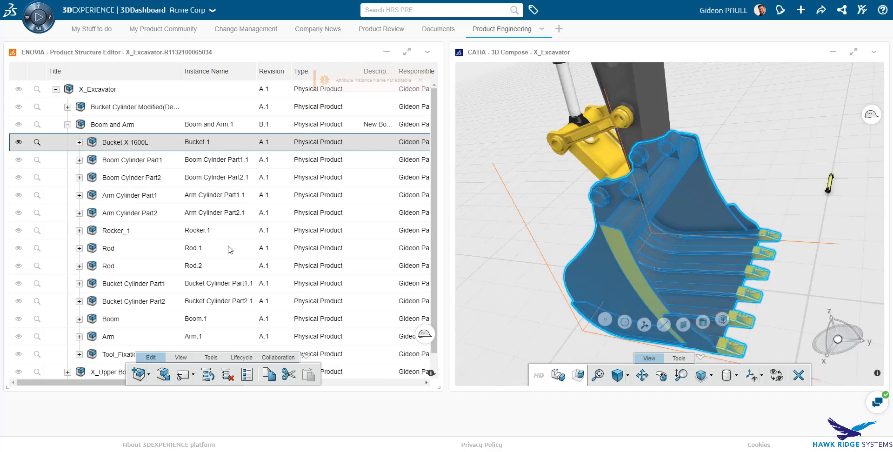
- Measure the distance between the bucket's two inner side faces in an enlarged 3D Compose view, and restore the view's size
{"action": "left_click", "coordinate": [678, 358]}
{"action": "left_click", "coordinate": [854, 52]}
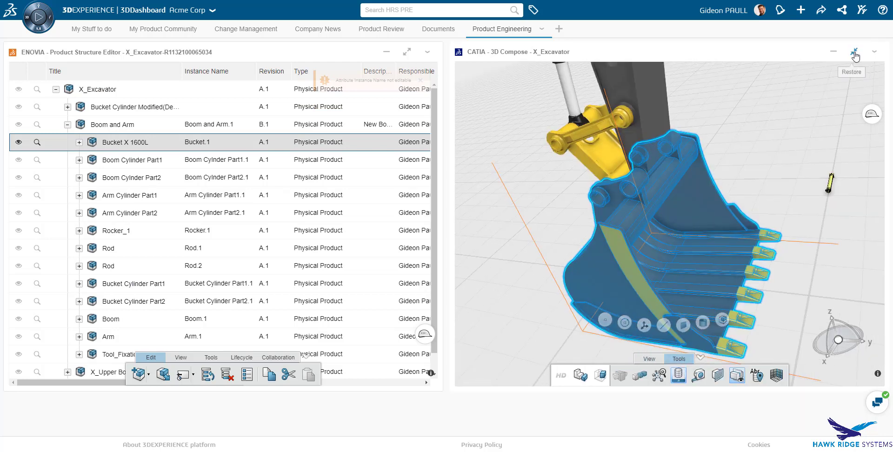
{"action": "left_click", "coordinate": [479, 437]}
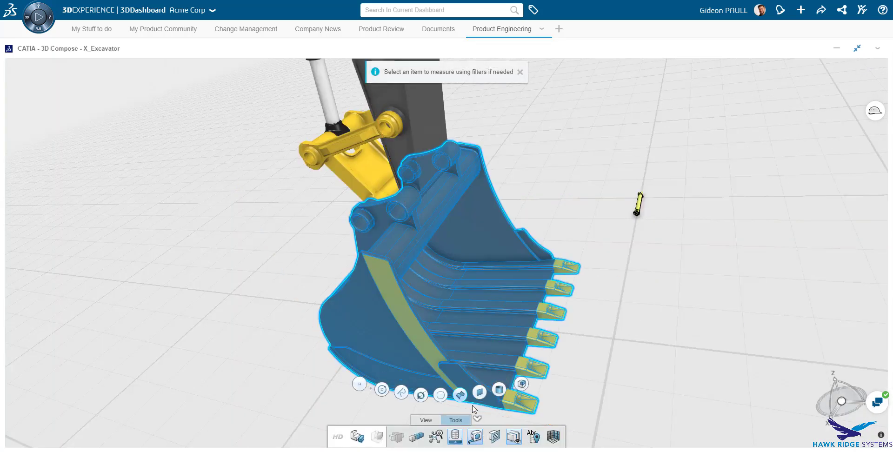
{"action": "left_click", "coordinate": [499, 222]}
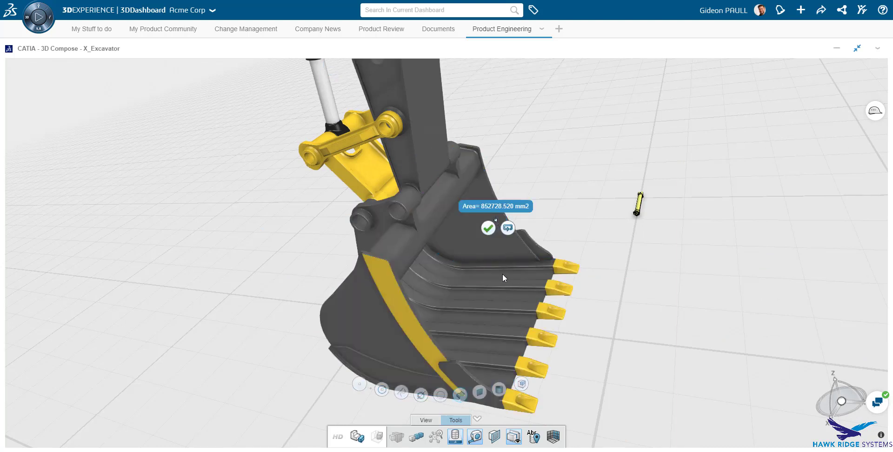
{"action": "left_click_drag", "start_coordinate": [498, 274], "coordinate": [102, 322]}
{"action": "left_click", "coordinate": [382, 323]}
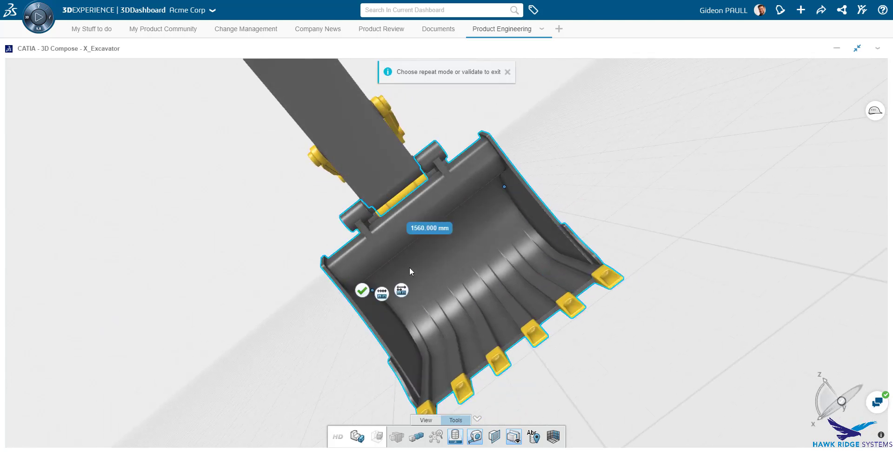
{"action": "left_click_drag", "start_coordinate": [441, 240], "coordinate": [717, 278]}
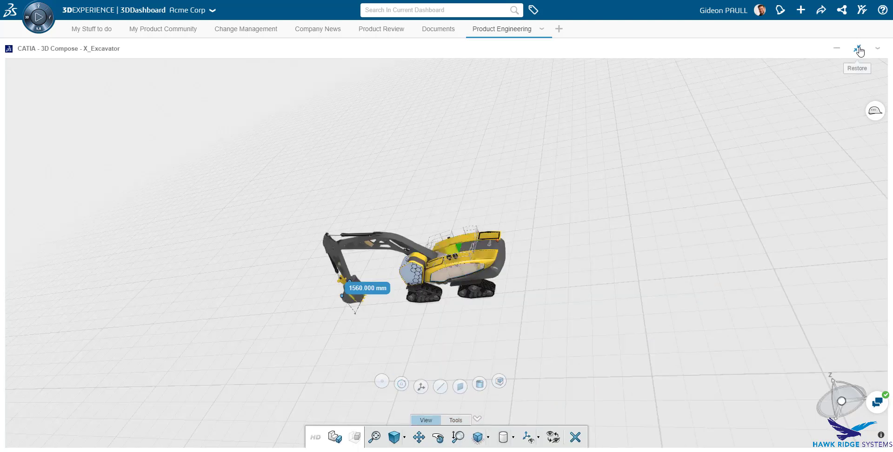
{"action": "left_click", "coordinate": [859, 51]}
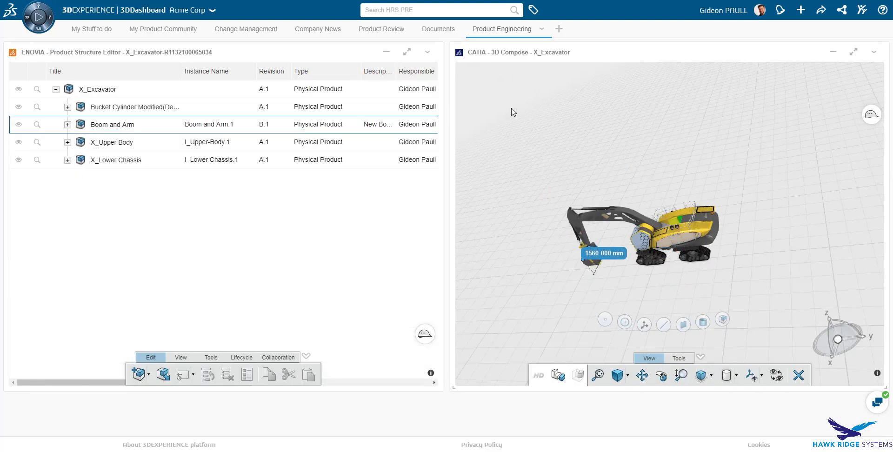
- Add the Change Action app to the Product Engineering dashboard below the existing widgets and widen it to full width
{"action": "left_click", "coordinate": [39, 17]}
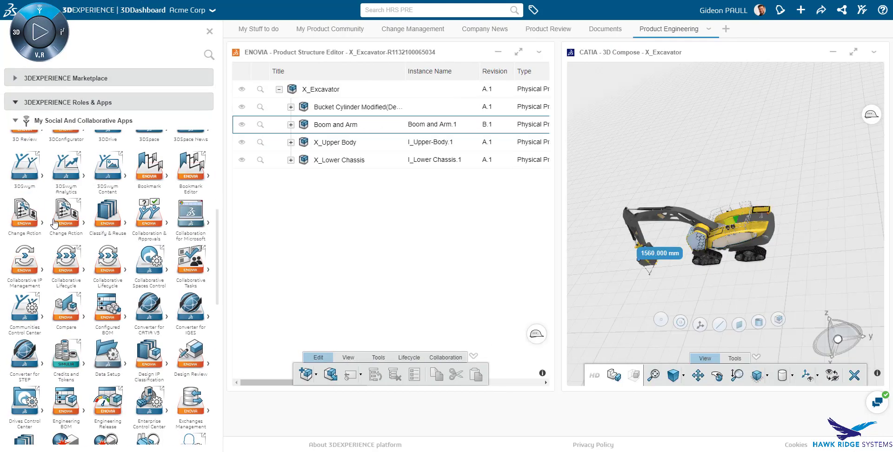
{"action": "left_click_drag", "start_coordinate": [55, 224], "coordinate": [510, 320]}
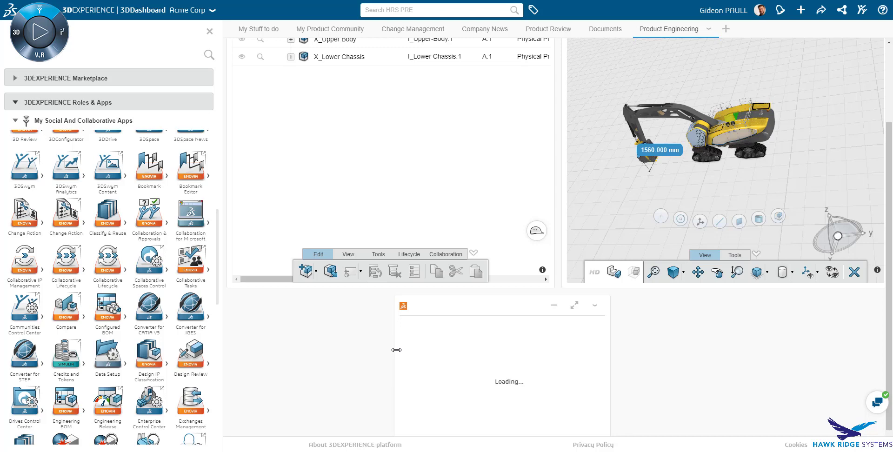
{"action": "left_click", "coordinate": [209, 31]}
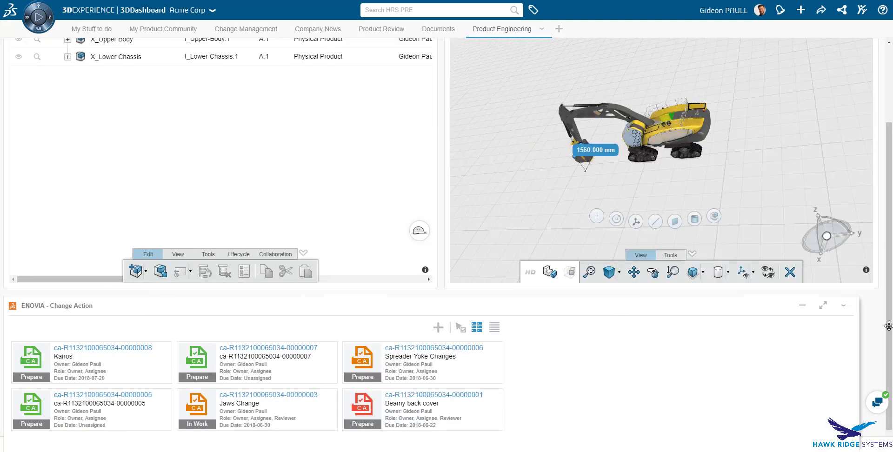
- Draft a change action titled "Bucket size change", described as "As per Customer Requirement Bucket length should be modified from 1560 mm to 2340 mm"
{"action": "left_click", "coordinate": [805, 308]}
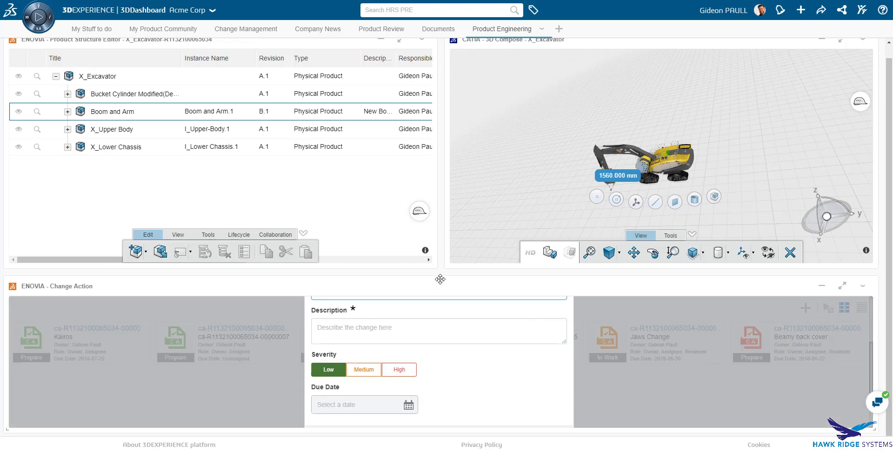
{"action": "type", "text": "Bucket size change"}
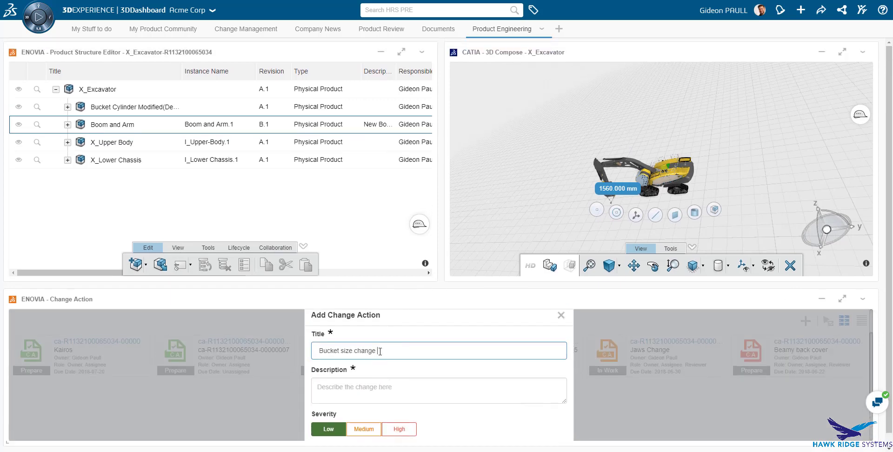
{"action": "left_click", "coordinate": [353, 388]}
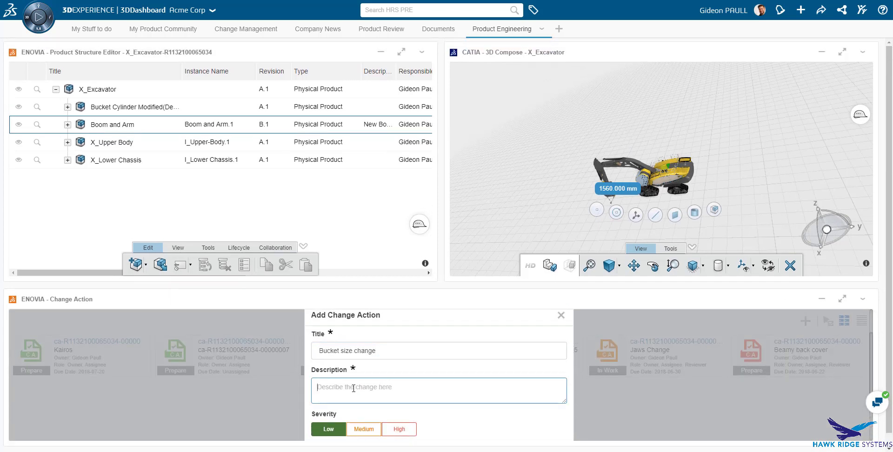
{"action": "type", "text": "As per Customer Requirement Bucket length should be modified from 1560 mm to 2340 mm"}
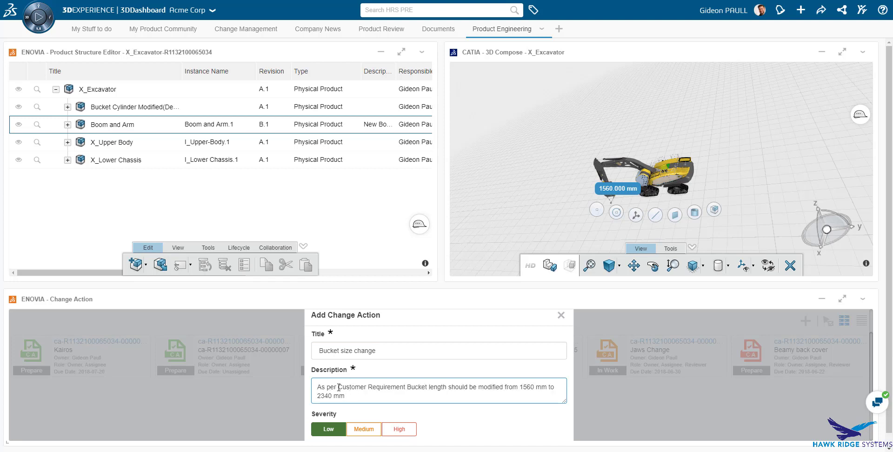
- Set the change action's severity to High and its due date to 2018-07-31, and create it
{"action": "left_click", "coordinate": [400, 429]}
{"action": "scroll", "coordinate": [404, 395], "scroll_direction": "down", "scroll_amount": 3}
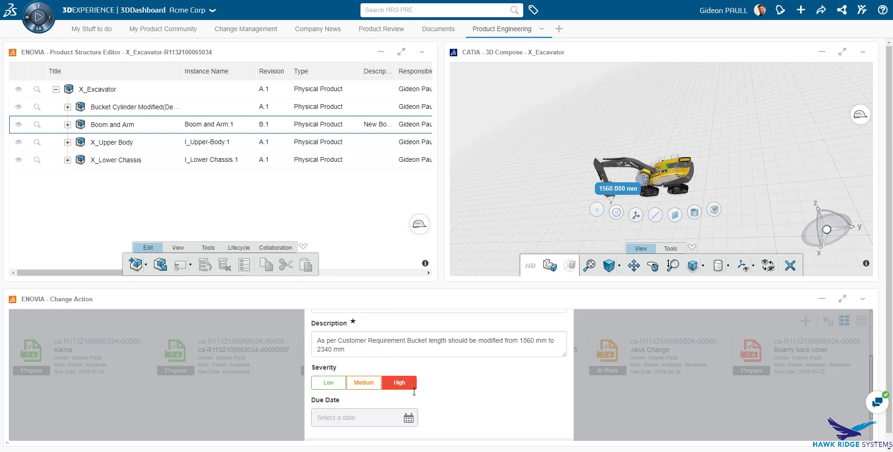
{"action": "left_click", "coordinate": [408, 375]}
{"action": "left_click", "coordinate": [349, 356]}
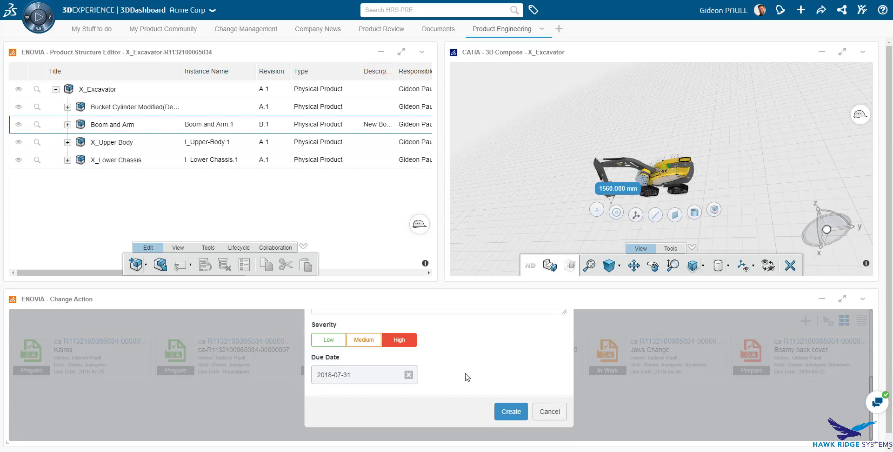
{"action": "left_click", "coordinate": [511, 411]}
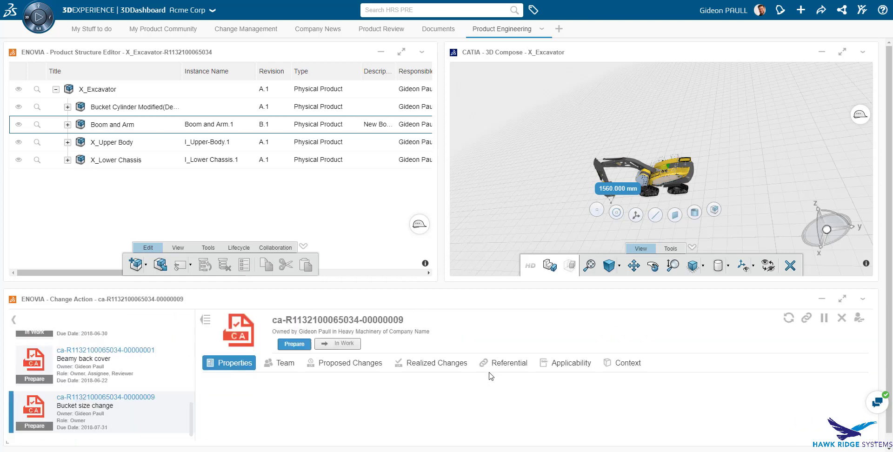
- Add two assignees, one reviewer and one follower to the team of the Bucket size change action
{"action": "left_click", "coordinate": [844, 298]}
{"action": "left_click", "coordinate": [277, 112]}
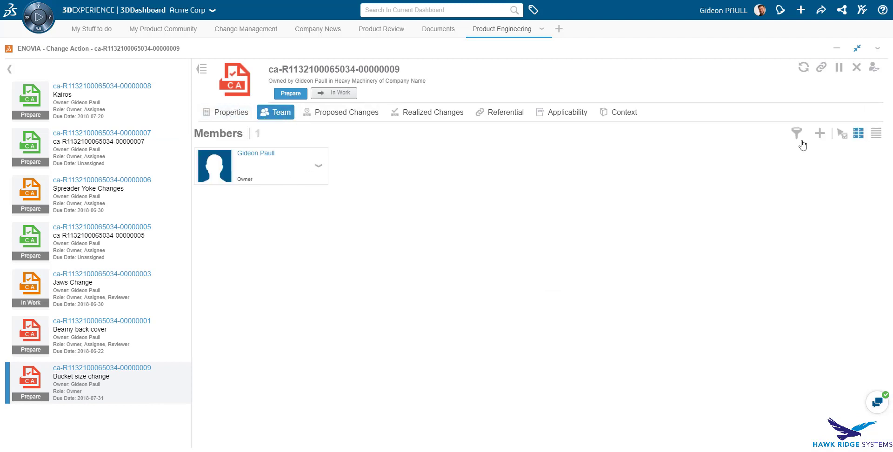
{"action": "left_click", "coordinate": [820, 134]}
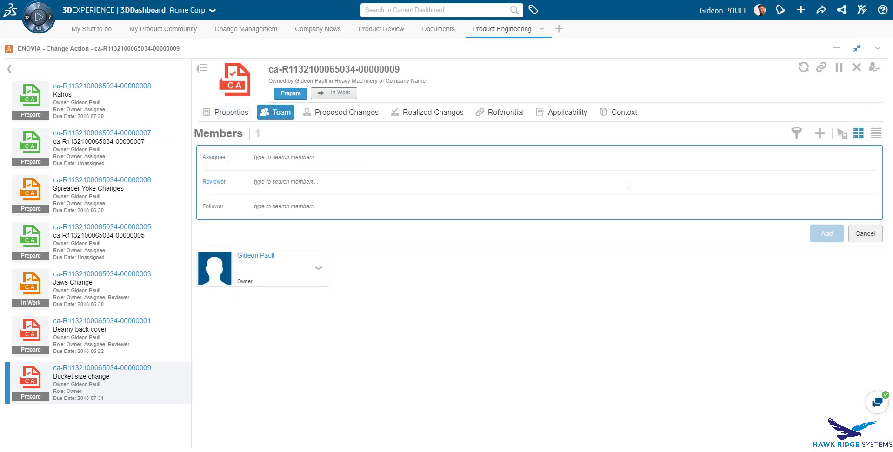
{"action": "type", "text": "pam"}
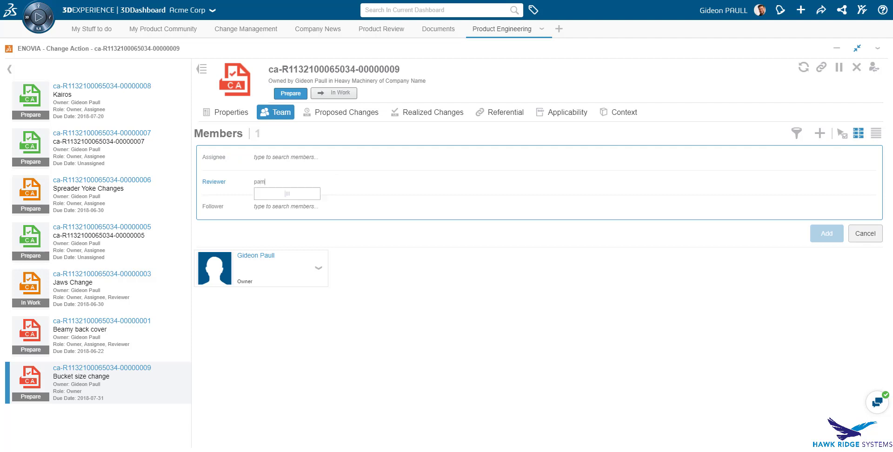
{"action": "left_click", "coordinate": [272, 196]}
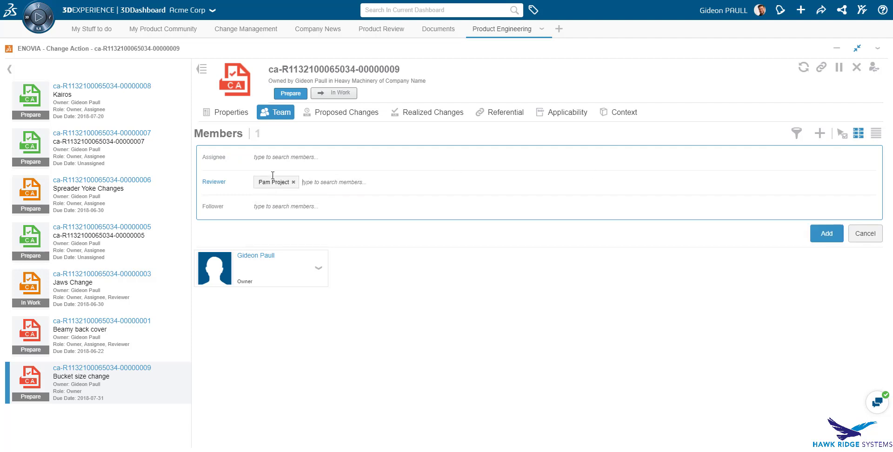
{"action": "type", "text": "dan"}
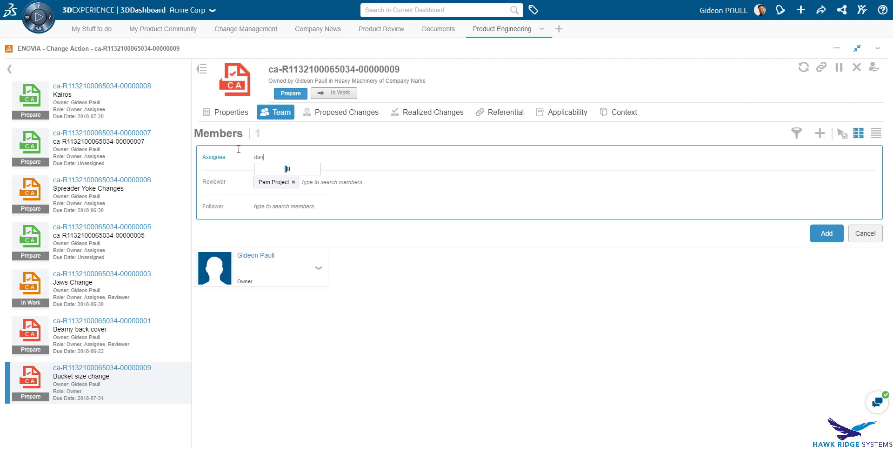
{"action": "left_click", "coordinate": [289, 173]}
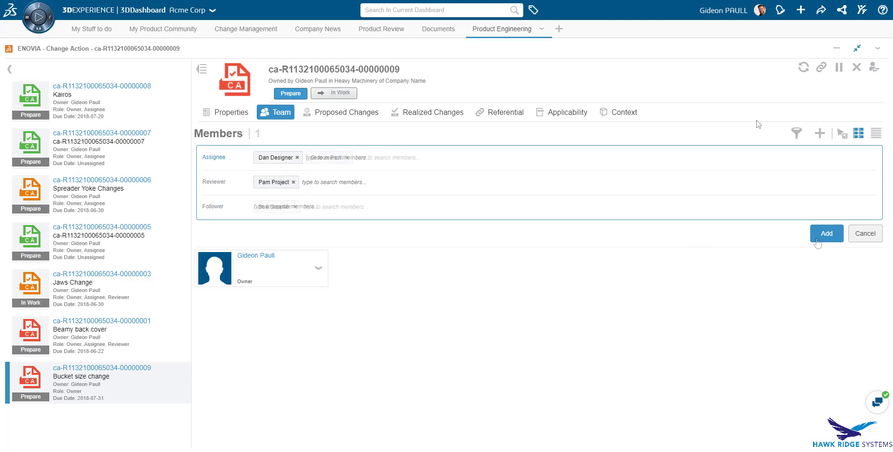
{"action": "left_click", "coordinate": [826, 233]}
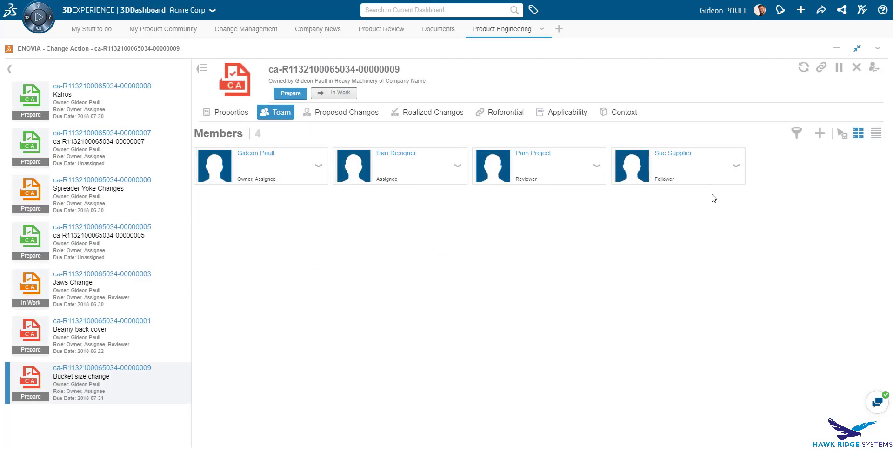
{"action": "left_click", "coordinate": [857, 48]}
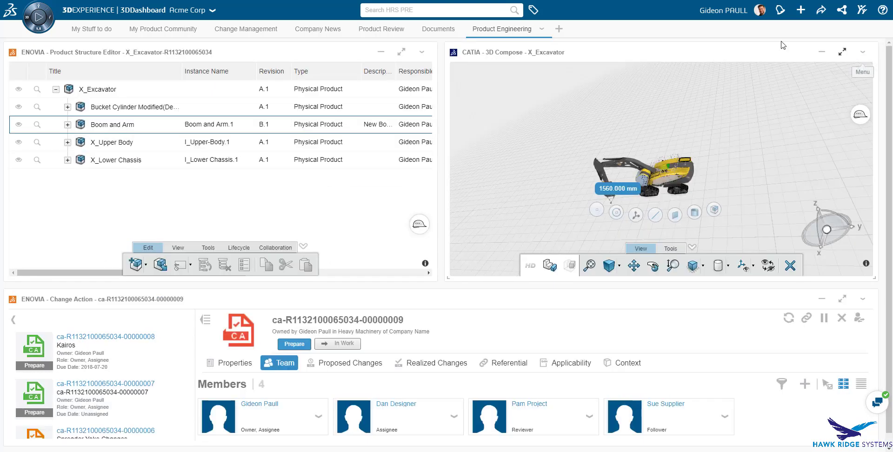
- Add Bucket X 1600L from under Boom and Arm to the change action's proposed changes
{"action": "left_click", "coordinate": [68, 124]}
{"action": "scroll", "coordinate": [107, 162], "scroll_direction": "down", "scroll_amount": 2}
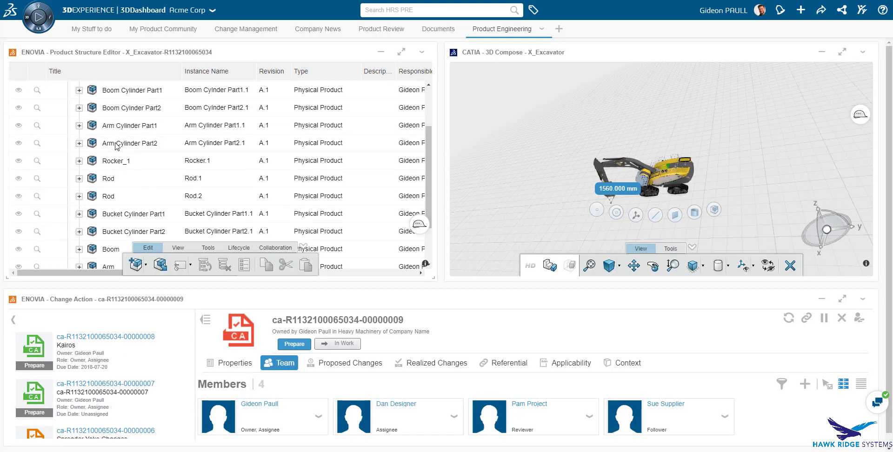
{"action": "scroll", "coordinate": [125, 144], "scroll_direction": "down", "scroll_amount": 2}
{"action": "scroll", "coordinate": [126, 144], "scroll_direction": "up", "scroll_amount": 3}
{"action": "left_click", "coordinate": [115, 87]}
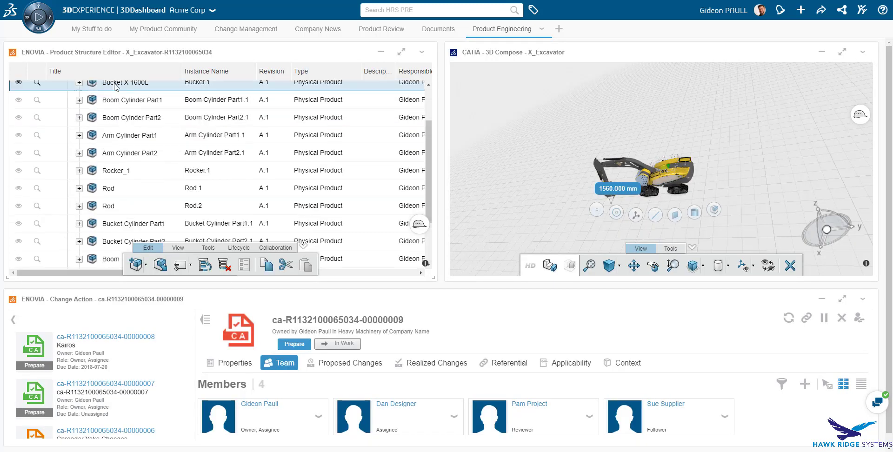
{"action": "scroll", "coordinate": [154, 139], "scroll_direction": "up", "scroll_amount": 3}
{"action": "left_click", "coordinate": [364, 363]}
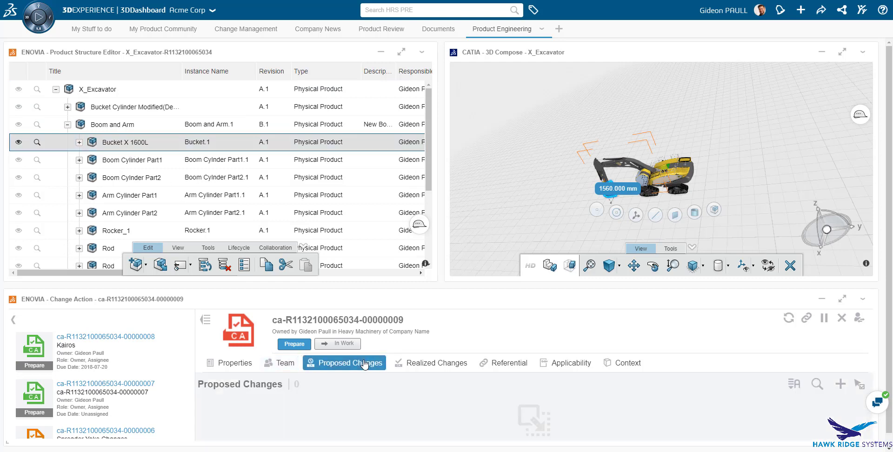
{"action": "left_click_drag", "start_coordinate": [142, 145], "coordinate": [470, 417]}
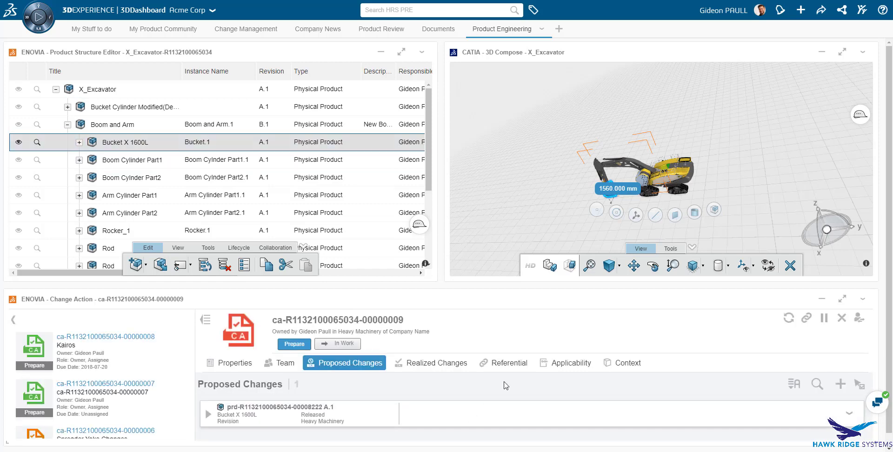
- Set the Bucket X 1600L proposed change to Revision with reason "As per customer Requirement: Bucket length should be modified from 1560 mm to 2340 mm"
{"action": "left_click", "coordinate": [843, 300]}
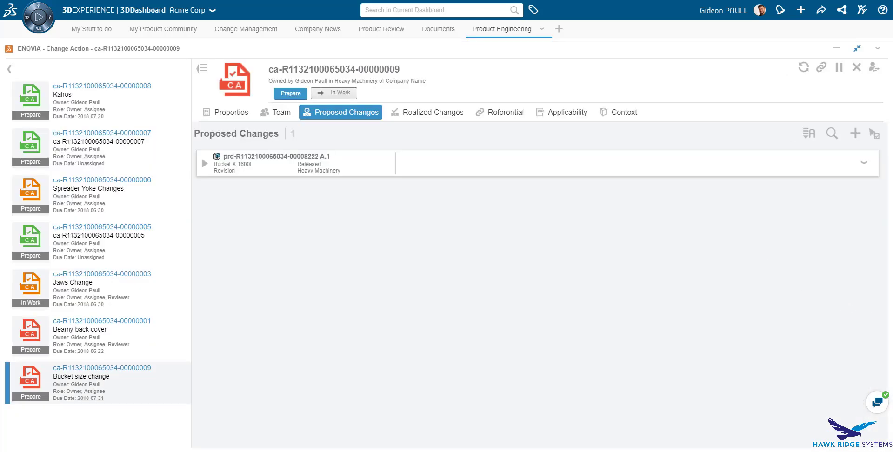
{"action": "left_click", "coordinate": [864, 162]}
{"action": "left_click", "coordinate": [807, 182]}
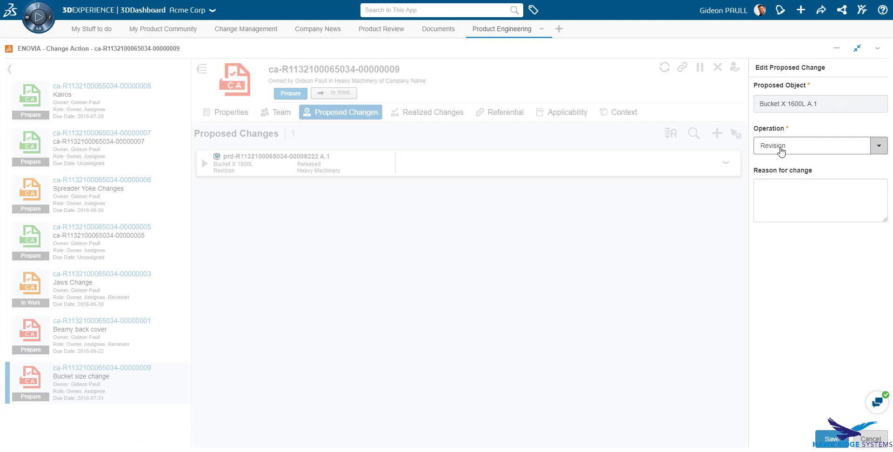
{"action": "left_click", "coordinate": [782, 145]}
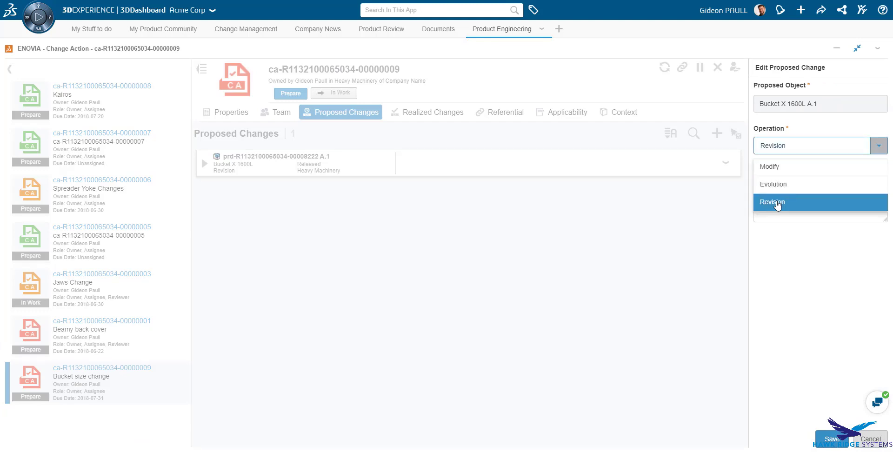
{"action": "left_click", "coordinate": [768, 202]}
{"action": "left_click", "coordinate": [776, 193]}
{"action": "type", "text": "As per customer Requirement: Bucket length should be modified from 1560 mm to 2340 mm"}
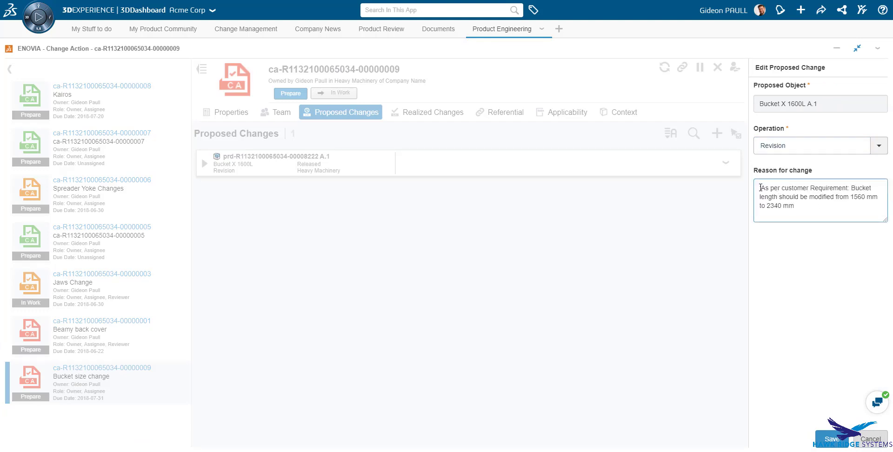
{"action": "left_click", "coordinate": [833, 437]}
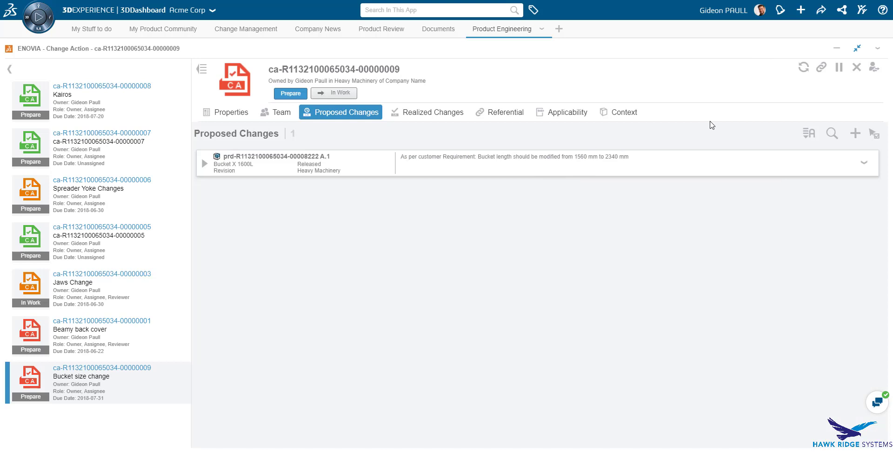
- Add Boom and Arm from the X_Excavator structure as a context of the Bucket size change action
{"action": "left_click", "coordinate": [857, 48]}
{"action": "left_click", "coordinate": [623, 364]}
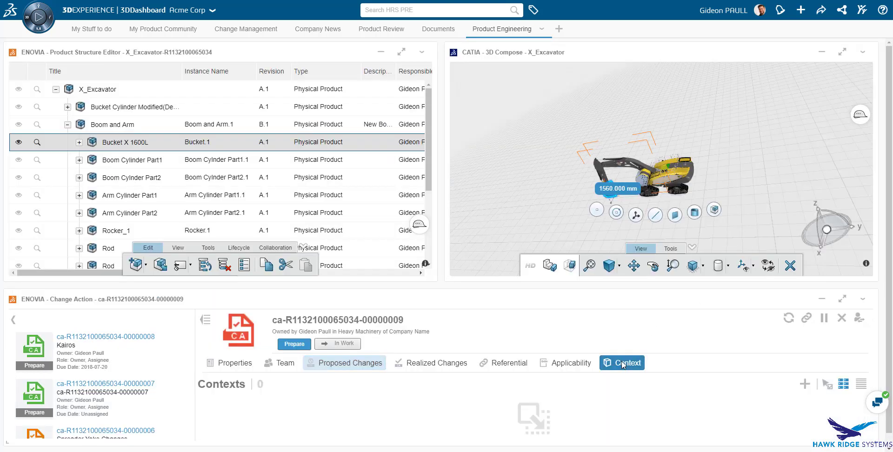
{"action": "left_click", "coordinate": [116, 112]}
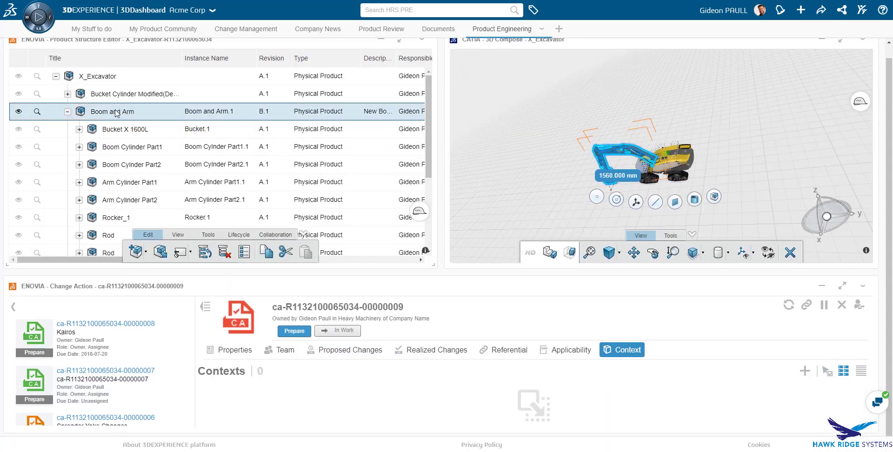
{"action": "left_click_drag", "start_coordinate": [116, 112], "coordinate": [359, 398]}
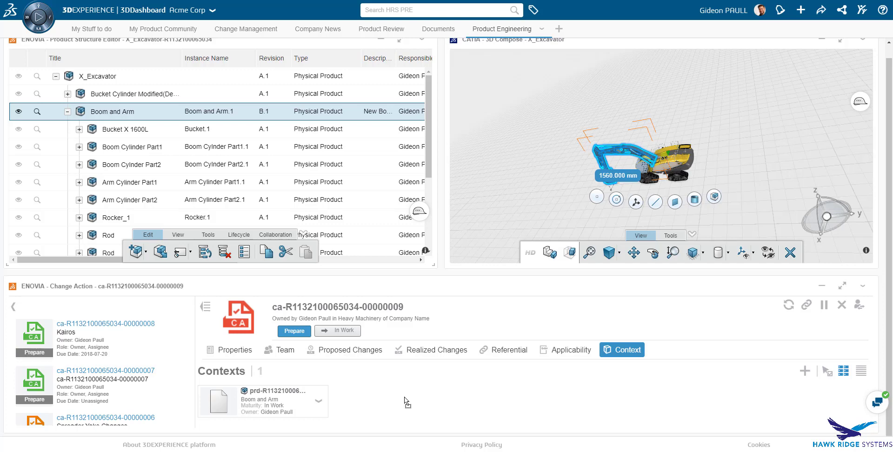
- Promote the Bucket size change action to In Work and check the Bucket X 1600L entries in its proposed and realized changes
{"action": "left_click", "coordinate": [843, 285]}
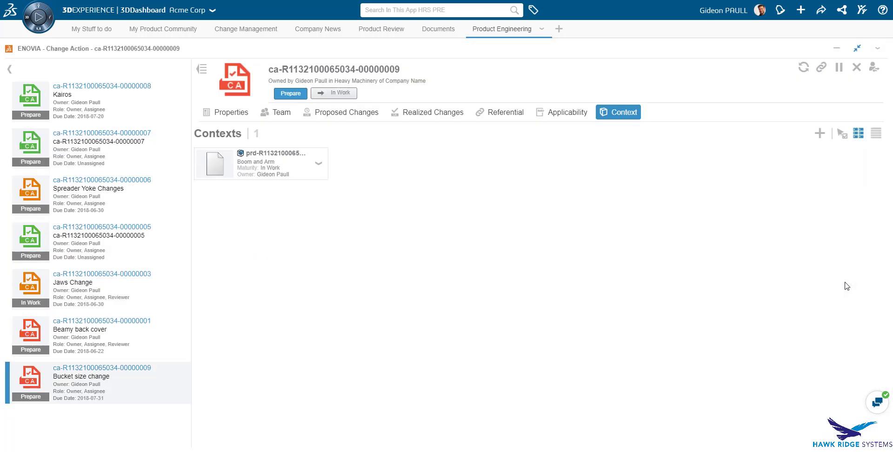
{"action": "left_click", "coordinate": [339, 94]}
{"action": "left_click", "coordinate": [331, 112]}
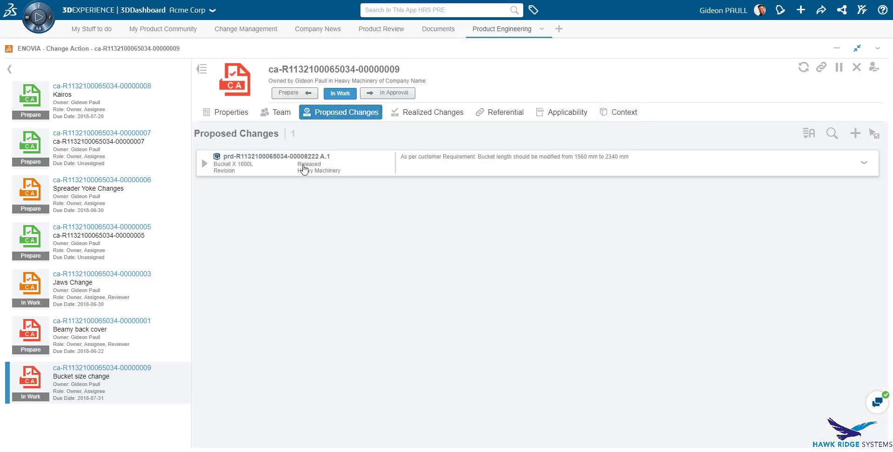
{"action": "left_click", "coordinate": [428, 113]}
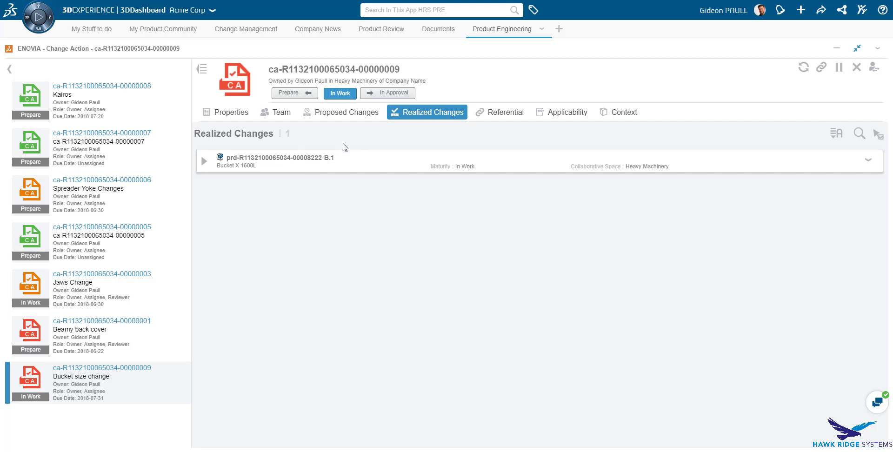
{"action": "left_click", "coordinate": [204, 161]}
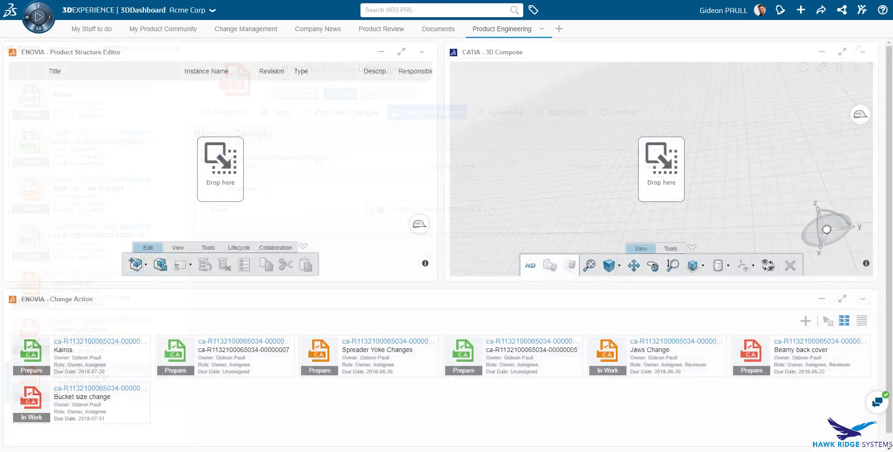
- Reopen the Bucket size change action and review its properties, team, proposed changes, realized changes and context
{"action": "left_click", "coordinate": [75, 405]}
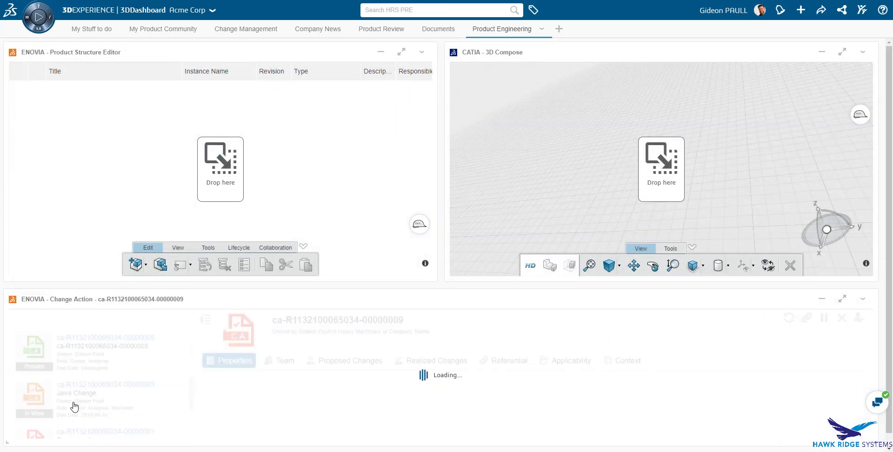
{"action": "left_click", "coordinate": [844, 300]}
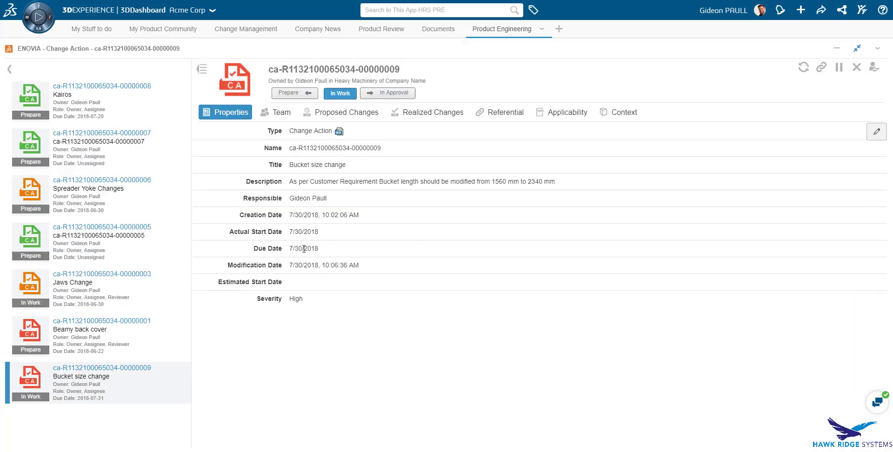
{"action": "left_click", "coordinate": [281, 114]}
{"action": "left_click", "coordinate": [343, 114]}
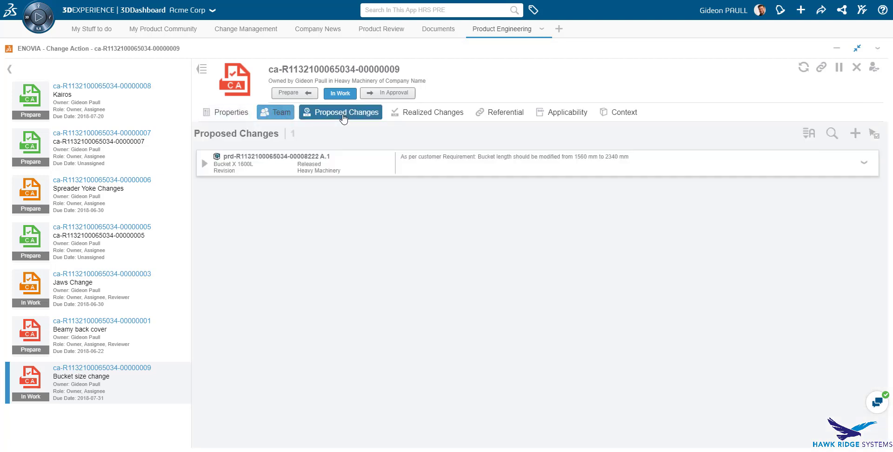
{"action": "left_click", "coordinate": [426, 115]}
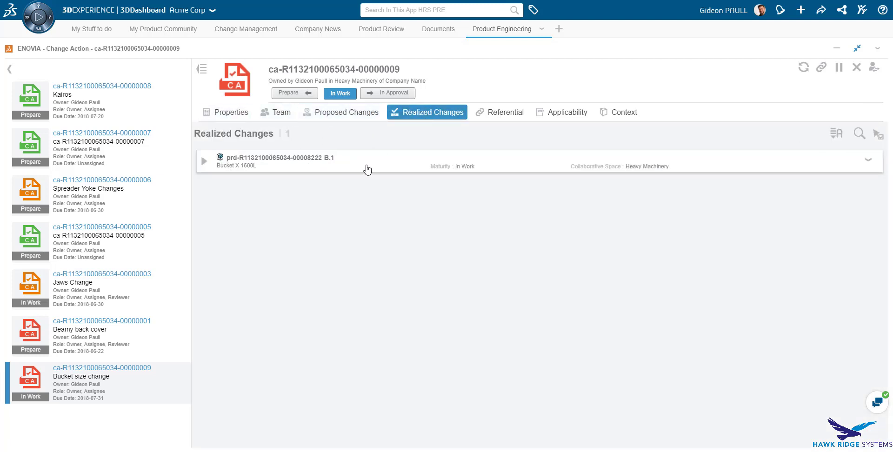
{"action": "left_click", "coordinate": [614, 113]}
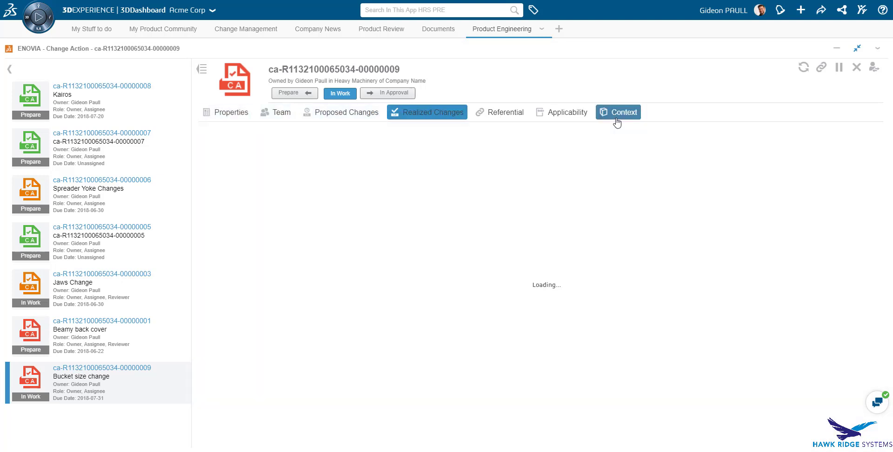
{"action": "left_click", "coordinate": [218, 113]}
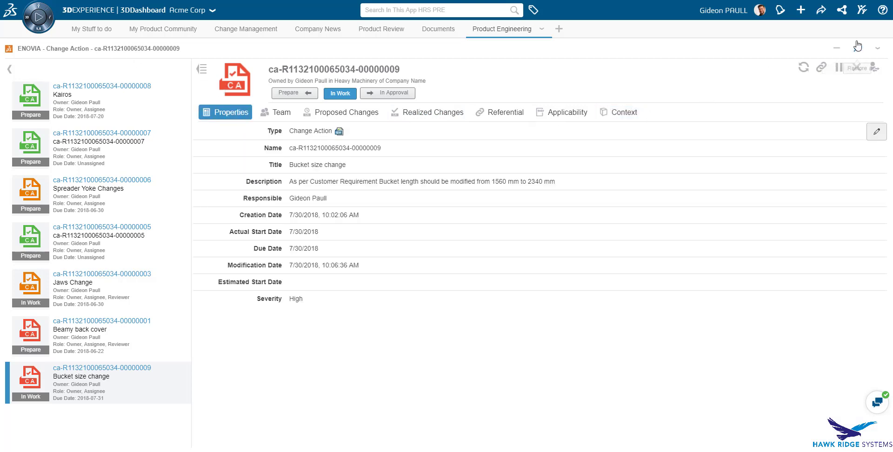
- Search for "bucket" and load Bucket X 1600L revision B.1 into the structure editor and 3D view
{"action": "left_click", "coordinate": [858, 49]}
{"action": "left_click", "coordinate": [406, 7]}
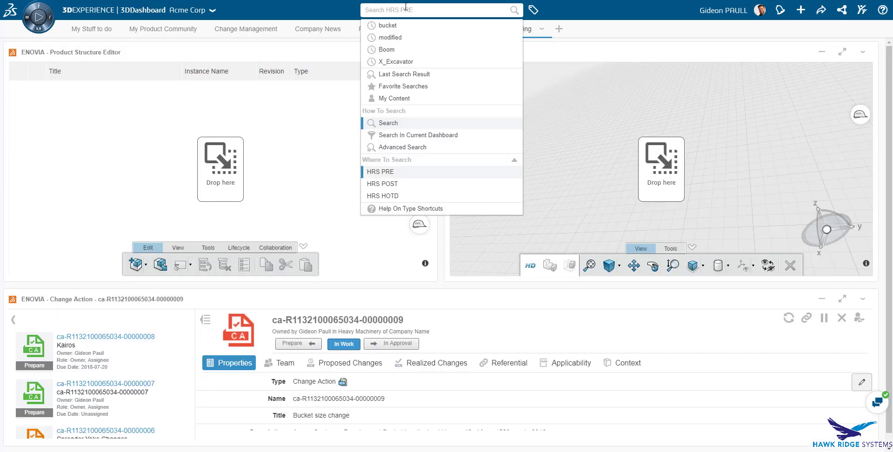
{"action": "type", "text": "bucket"}
{"action": "key", "text": "Return"}
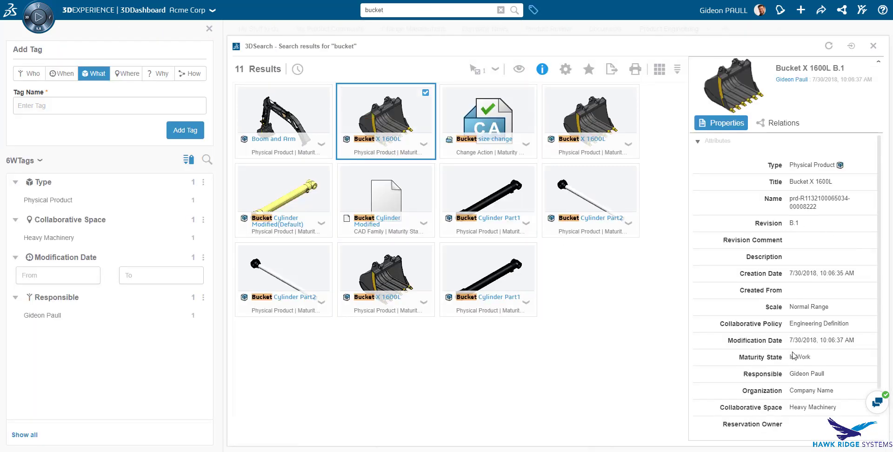
{"action": "left_click_drag", "start_coordinate": [390, 118], "coordinate": [650, 159]}
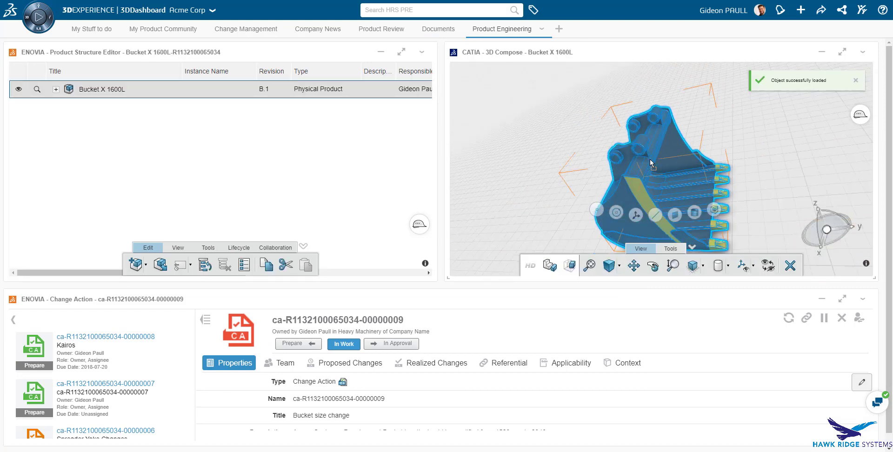
- Set Bucket size change as the change action to work under
{"action": "mouse_move", "coordinate": [420, 227]}
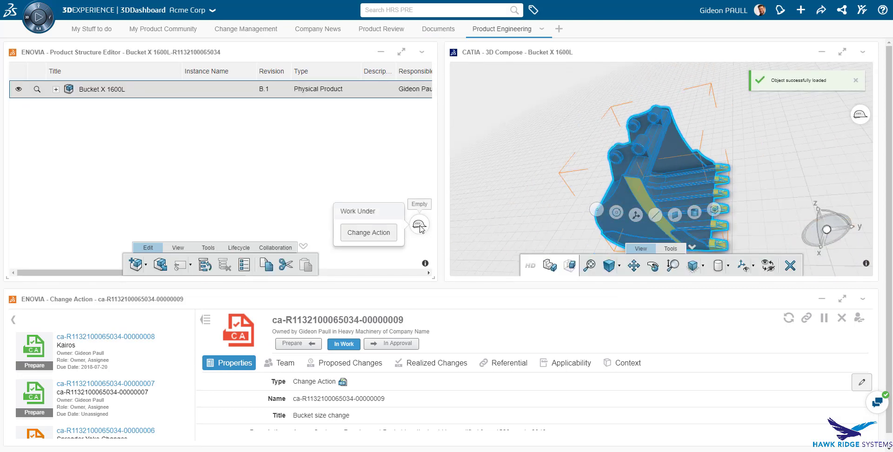
{"action": "left_click", "coordinate": [375, 235]}
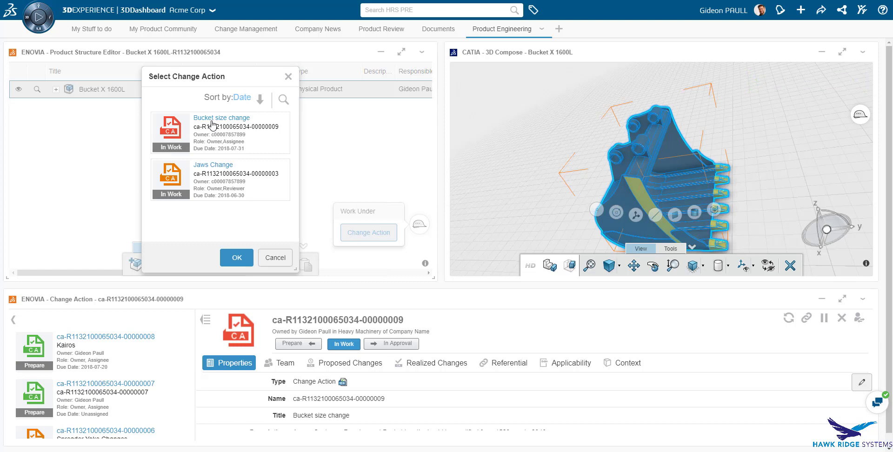
{"action": "left_click", "coordinate": [212, 128]}
{"action": "left_click", "coordinate": [237, 257]}
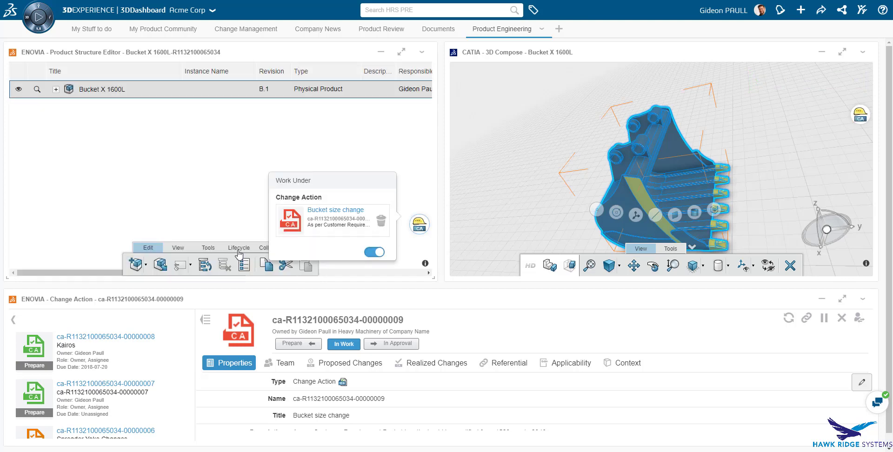
{"action": "left_click", "coordinate": [327, 137]}
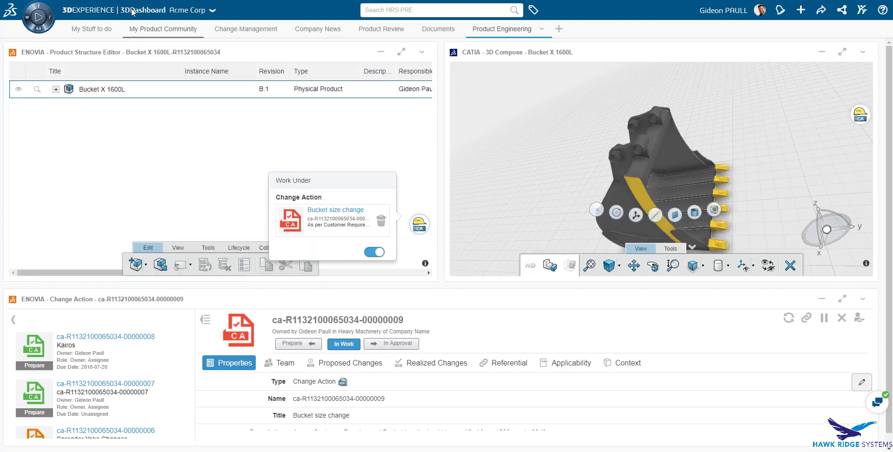
- Open the Bucket X 1600L part in CATIA V5 for editing
{"action": "left_click", "coordinate": [45, 11]}
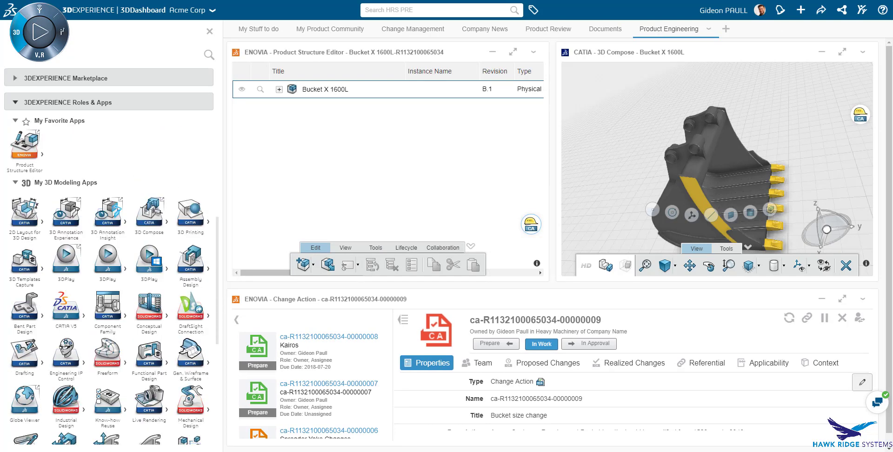
{"action": "left_click", "coordinate": [59, 315]}
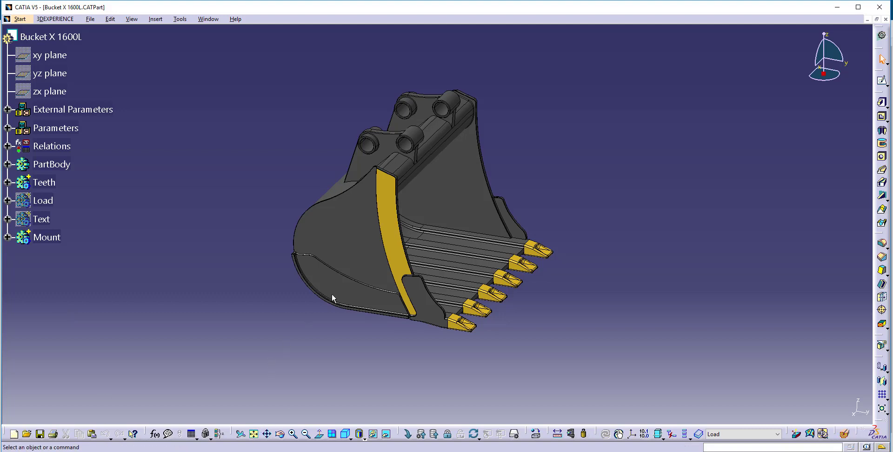
{"action": "middle_click_drag", "start_coordinate": [376, 340], "coordinate": [264, 224]}
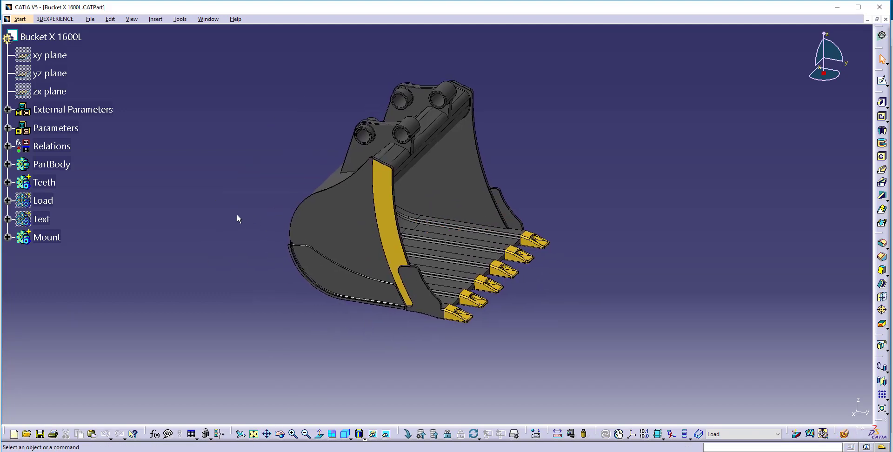
- Check the title and description of the change action that CATIA V5 is working under
{"action": "left_click", "coordinate": [880, 447]}
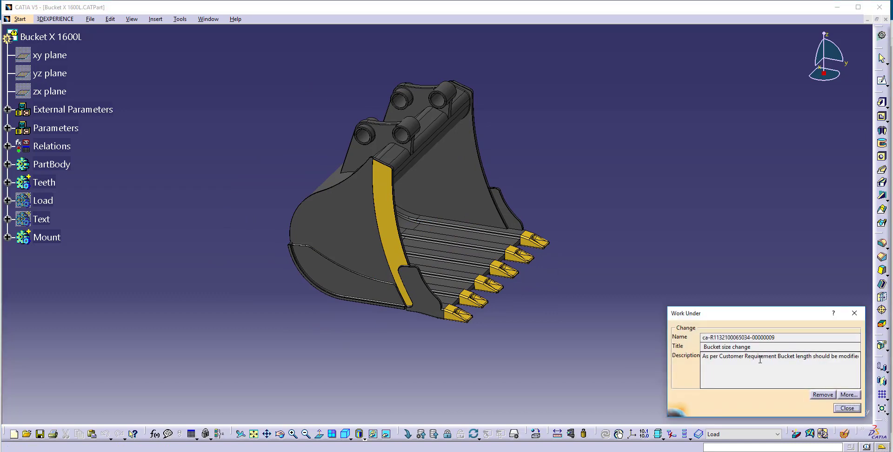
{"action": "left_click_drag", "start_coordinate": [734, 357], "coordinate": [806, 370]}
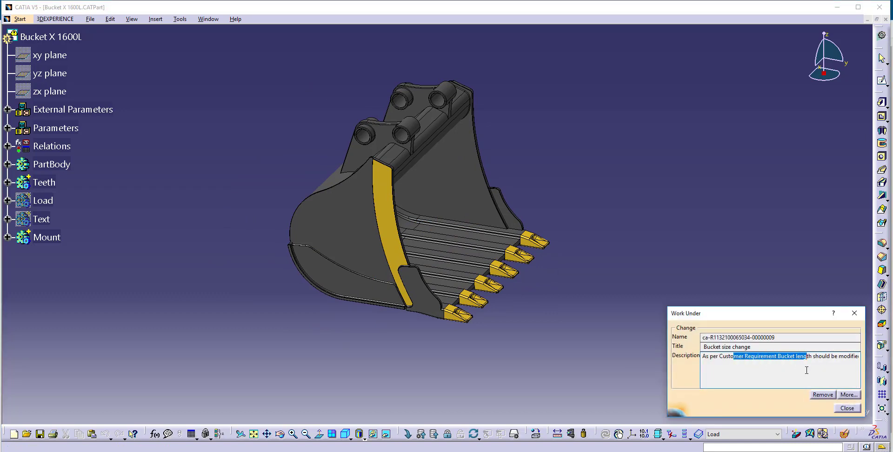
{"action": "left_click", "coordinate": [844, 409]}
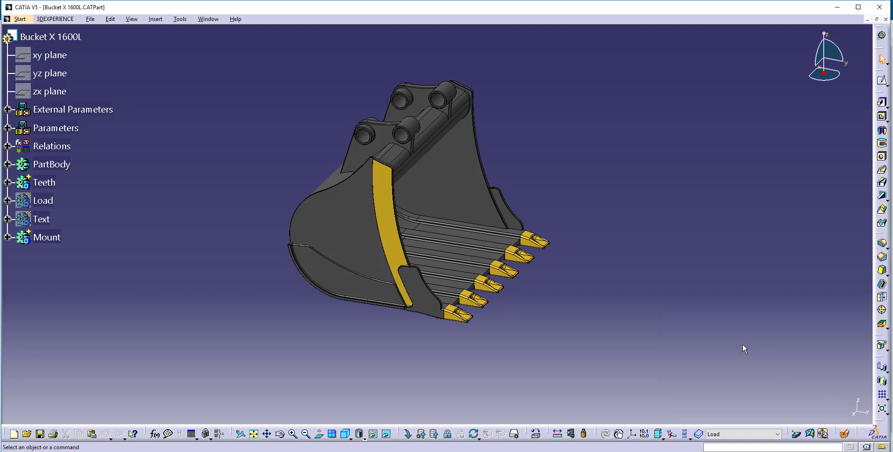
- Set the bucket's Ratio.1 parameter to 1.8
{"action": "left_click", "coordinate": [8, 128]}
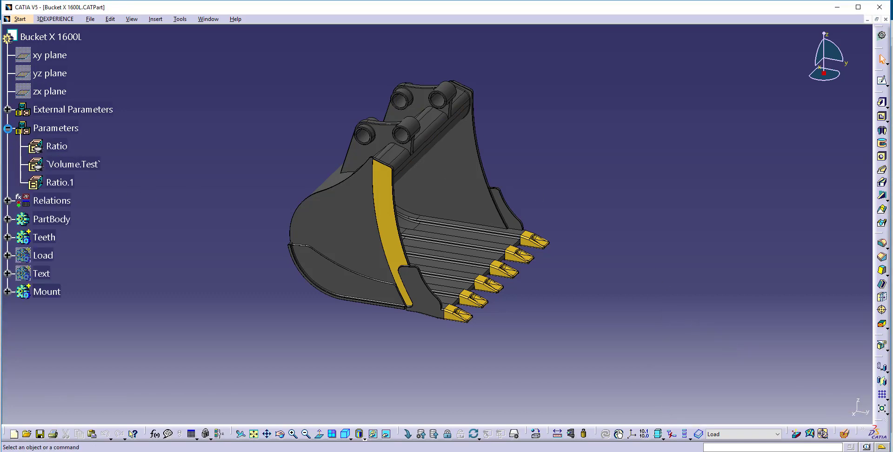
{"action": "double_click", "coordinate": [55, 182]}
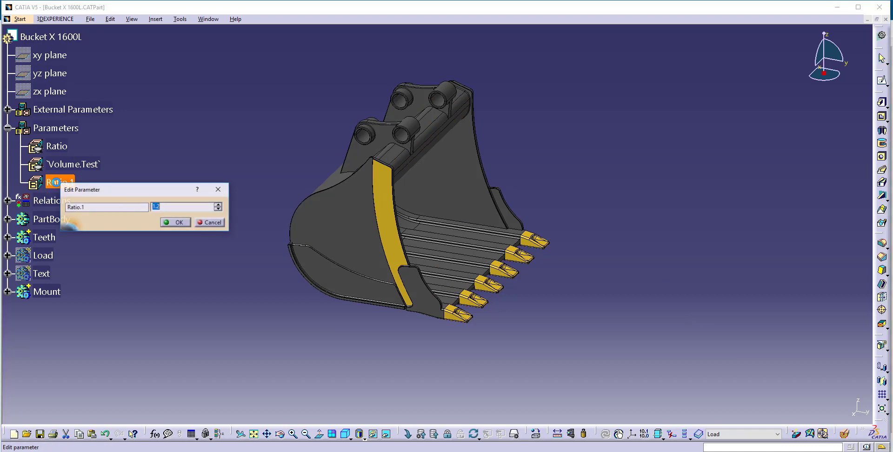
{"action": "left_click", "coordinate": [181, 206]}
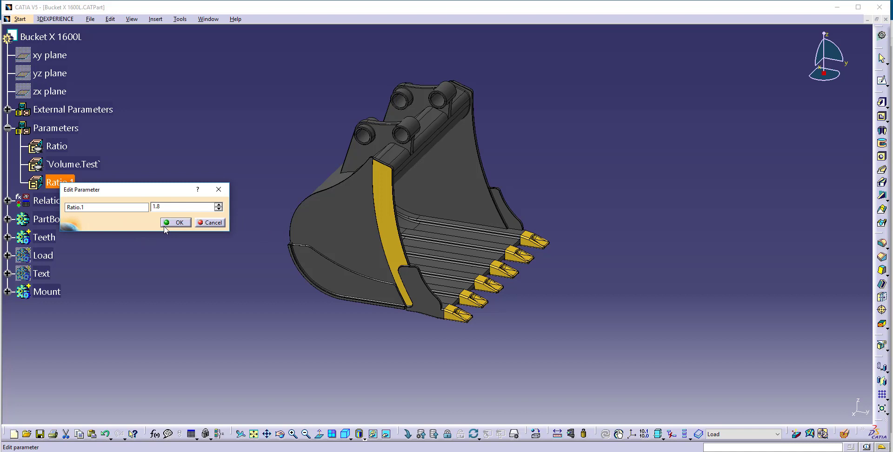
{"action": "left_click", "coordinate": [177, 223]}
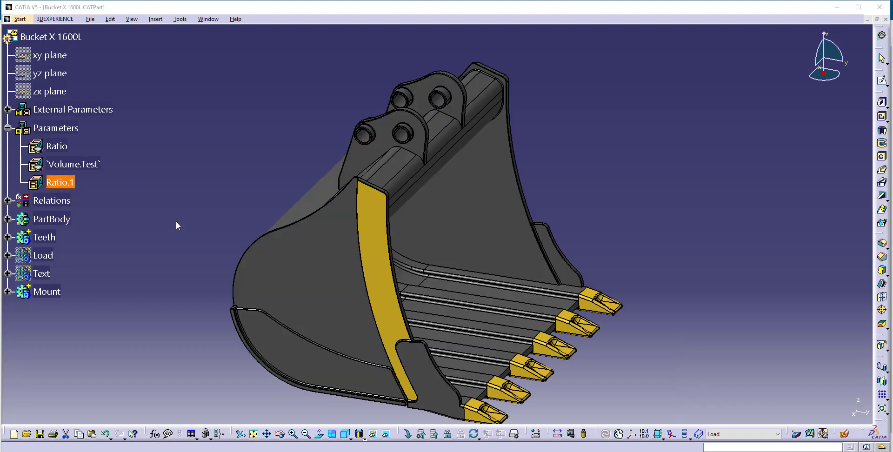
- Save the modified Bucket X 1600L to 3DEXPERIENCE with options, and return to the Product Engineering dashboard
{"action": "left_click", "coordinate": [57, 19]}
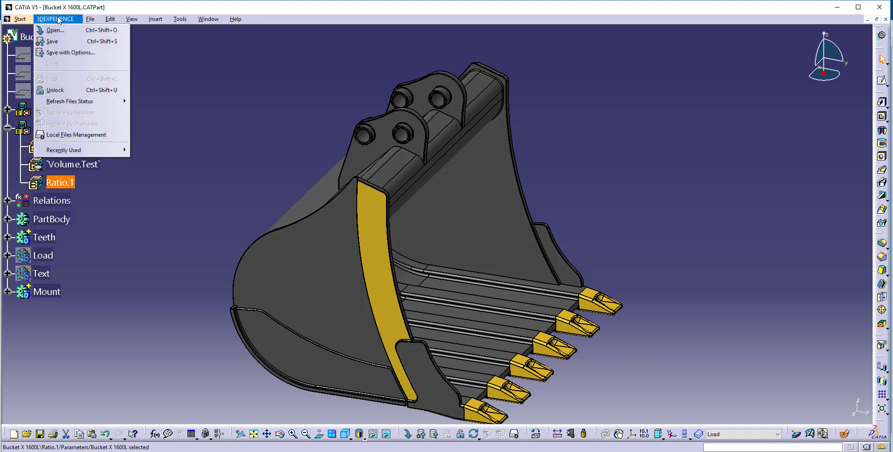
{"action": "left_click", "coordinate": [68, 53]}
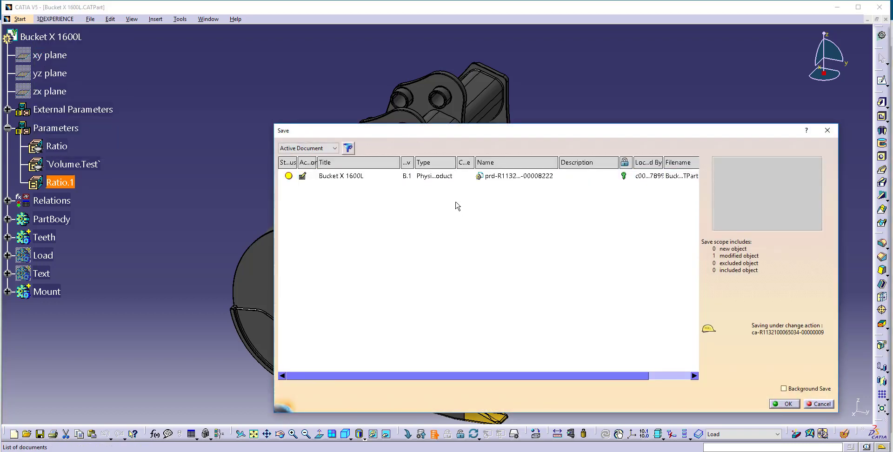
{"action": "left_click", "coordinate": [373, 176]}
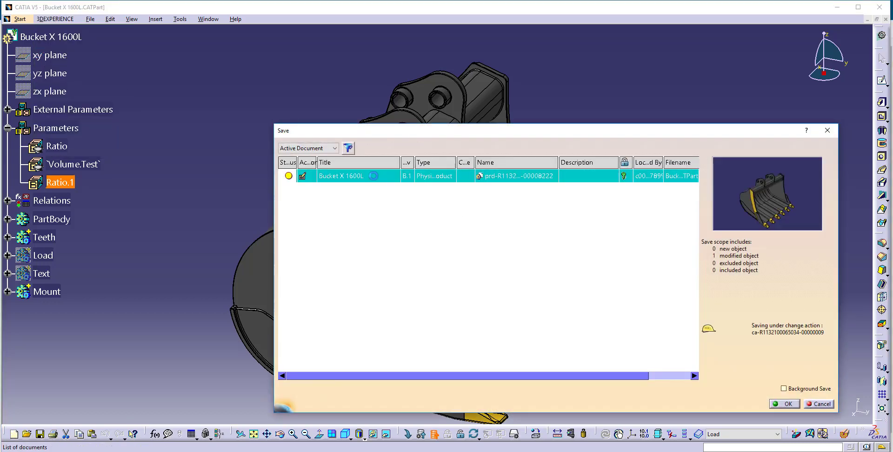
{"action": "left_click", "coordinate": [786, 403]}
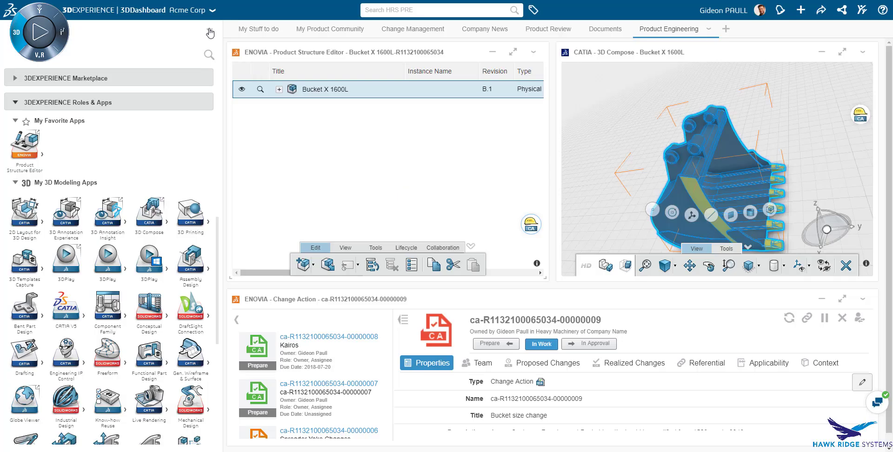
{"action": "left_click", "coordinate": [210, 33]}
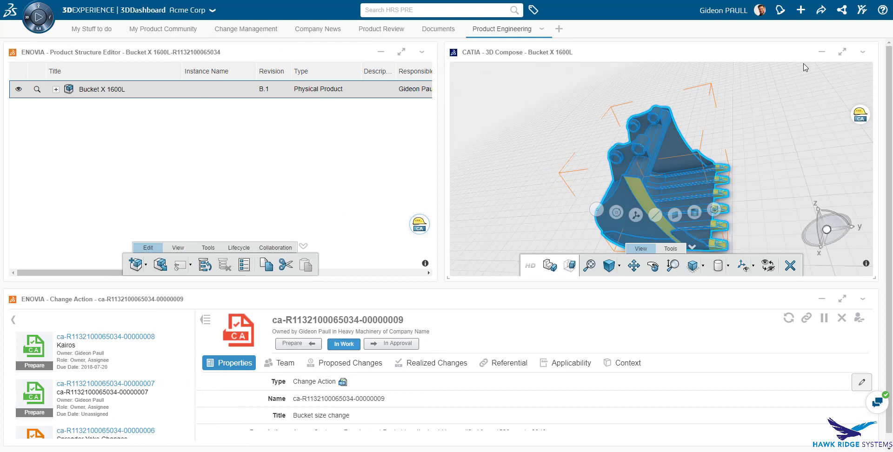
- Measure the bucket's length between its inner side faces in the enlarged 3D view and place the dimension above the bucket
{"action": "left_click", "coordinate": [850, 52]}
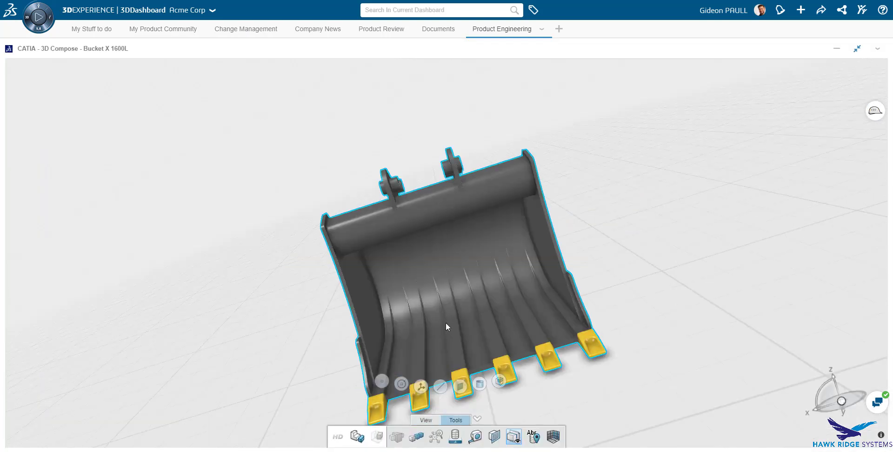
{"action": "left_click", "coordinate": [475, 437]}
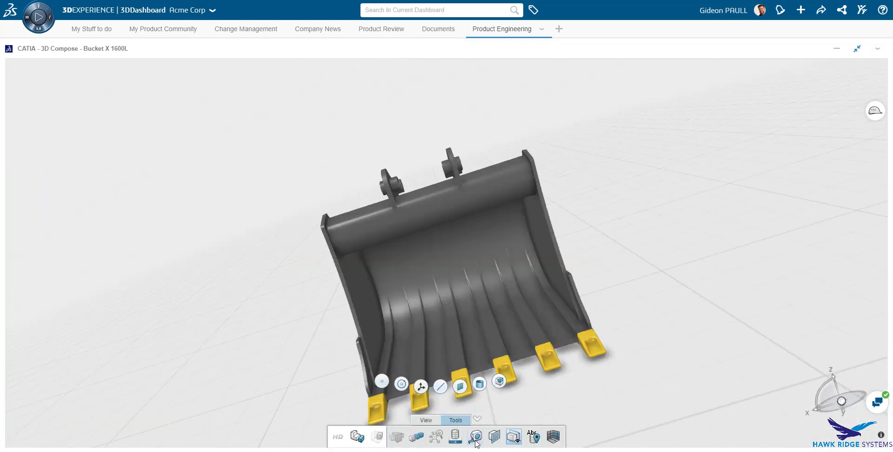
{"action": "left_click", "coordinate": [553, 259]}
{"action": "left_click", "coordinate": [361, 297]}
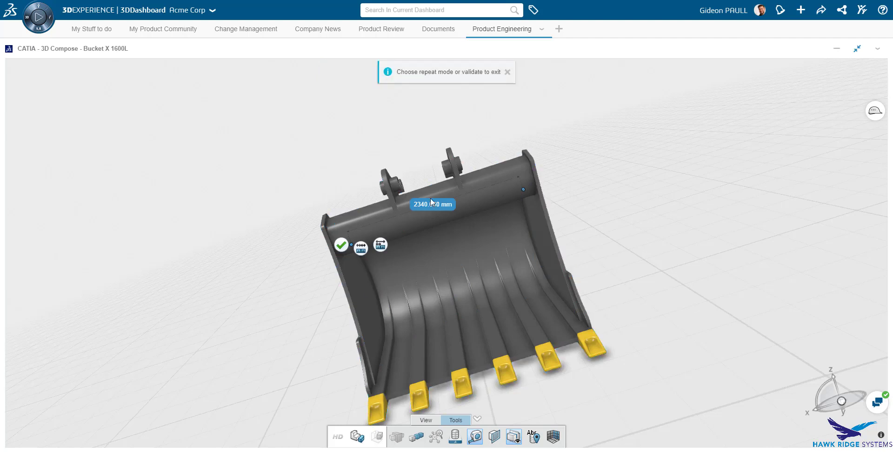
{"action": "left_click_drag", "start_coordinate": [434, 203], "coordinate": [412, 118]}
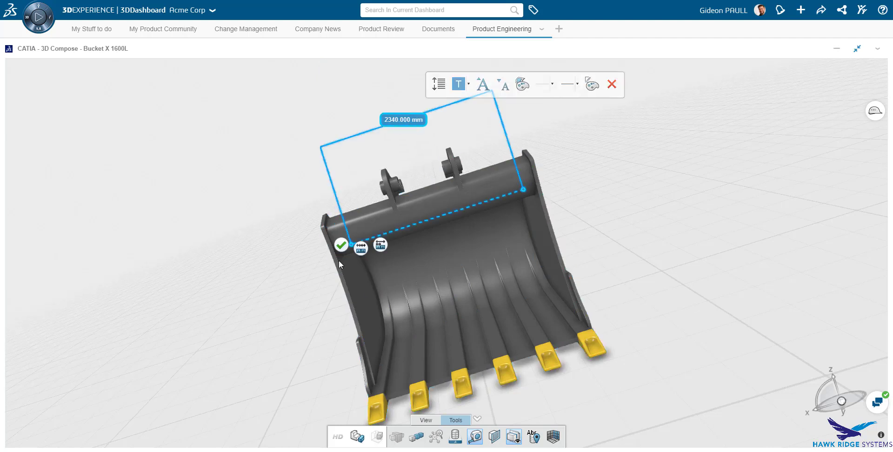
{"action": "left_click", "coordinate": [341, 244]}
{"action": "left_click", "coordinate": [648, 206]}
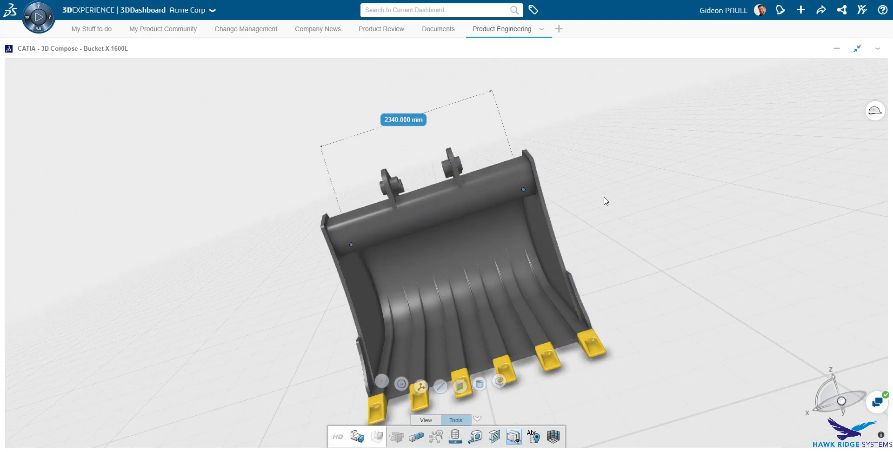
{"action": "middle_click_drag", "start_coordinate": [605, 201], "coordinate": [720, 332]}
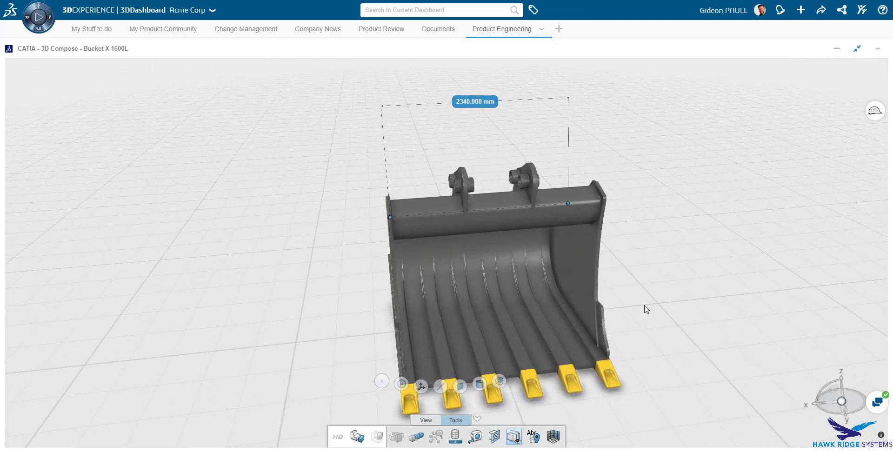
{"action": "left_click", "coordinate": [858, 48]}
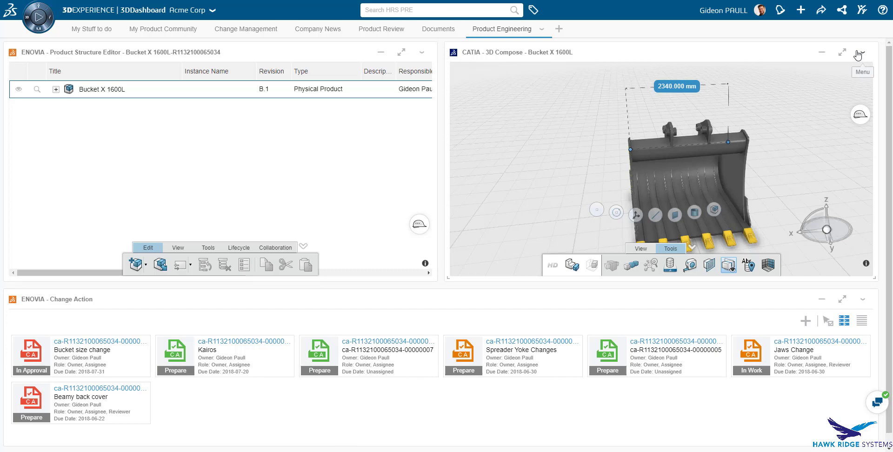
- Change the maturity of Bucket X 1600L and its 3D shape to Frozen
{"action": "left_click", "coordinate": [238, 247]}
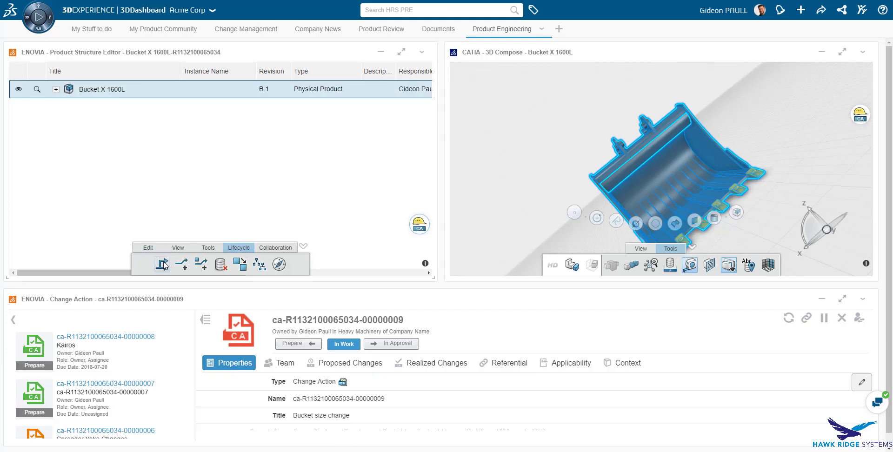
{"action": "left_click", "coordinate": [163, 264]}
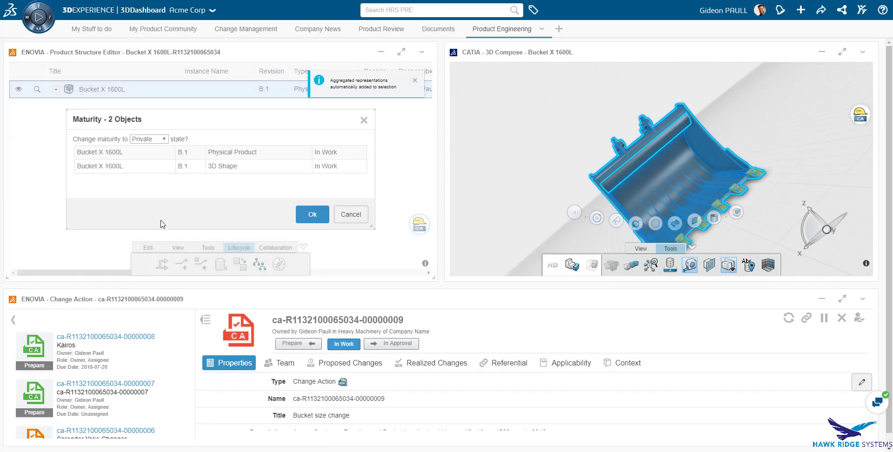
{"action": "left_click", "coordinate": [163, 140]}
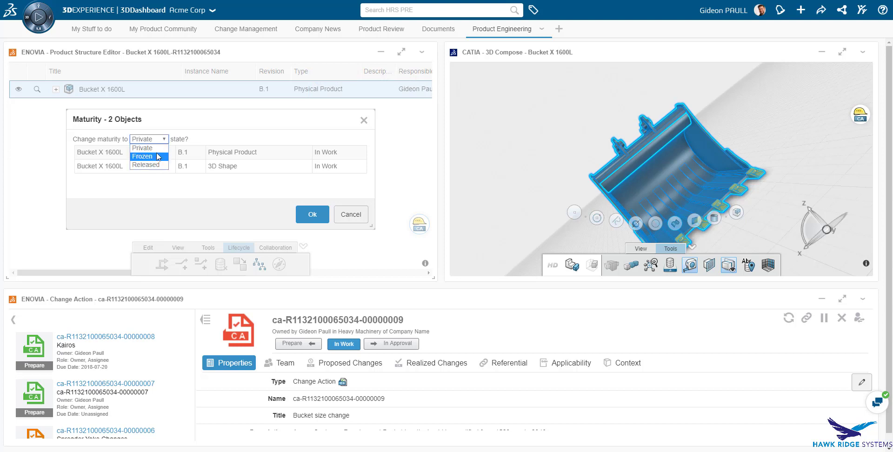
{"action": "left_click", "coordinate": [158, 156]}
{"action": "left_click", "coordinate": [311, 213]}
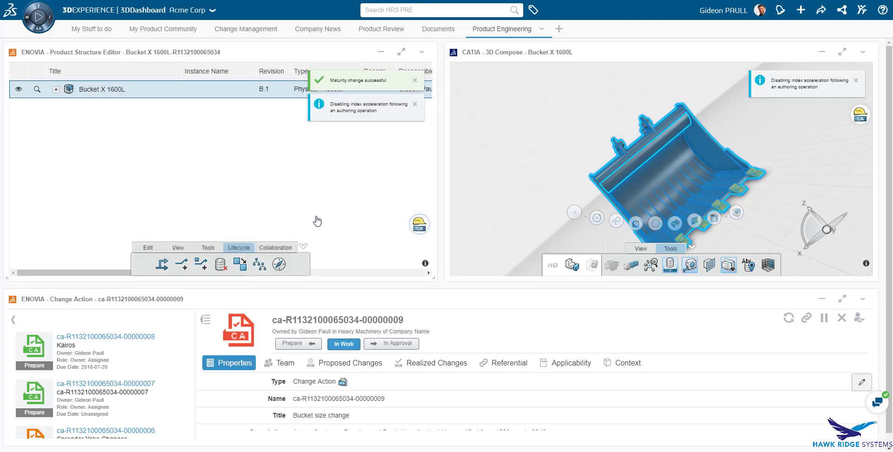
- Move the Bucket size change action to In Approval and approve it with the comment "Bucket length modified to 2340 mm. Approving the changes"
{"action": "left_click", "coordinate": [842, 299]}
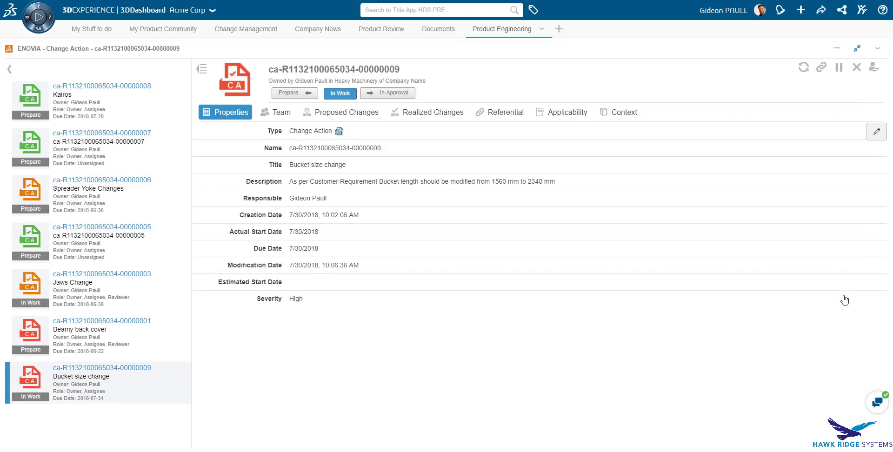
{"action": "left_click", "coordinate": [385, 94]}
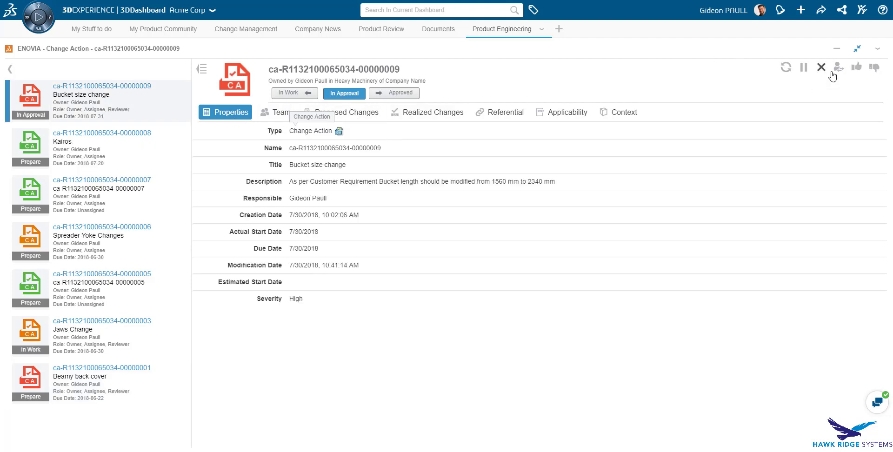
{"action": "left_click", "coordinate": [855, 68]}
{"action": "type", "text": "Bucket length modified to 2340 mm. Approving the changes"}
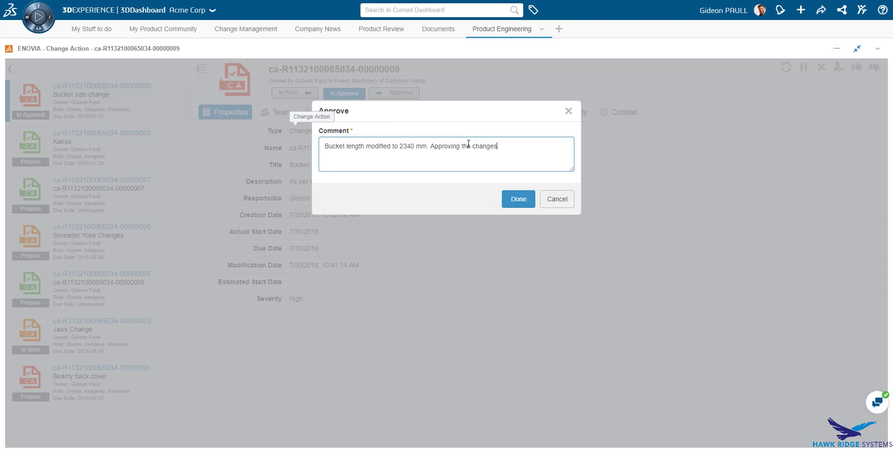
{"action": "left_click", "coordinate": [515, 200]}
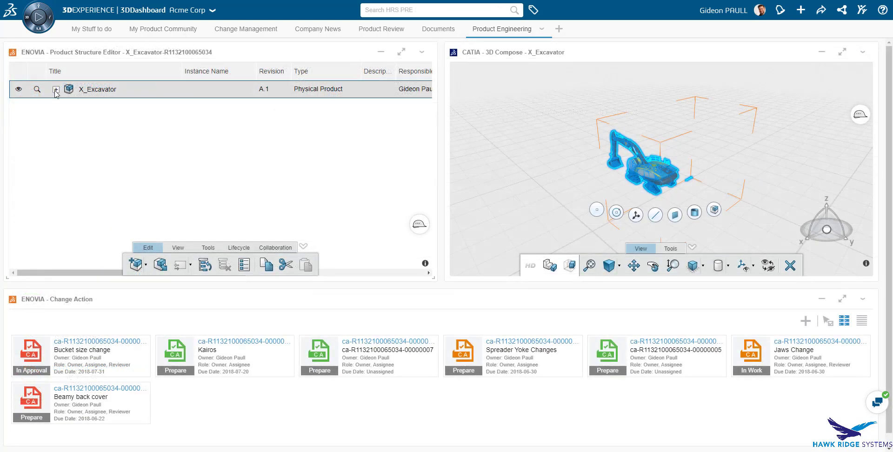
- Replace Bucket X 1600L under Boom and Arm in the X_Excavator structure by its latest revision
{"action": "left_click", "coordinate": [56, 90]}
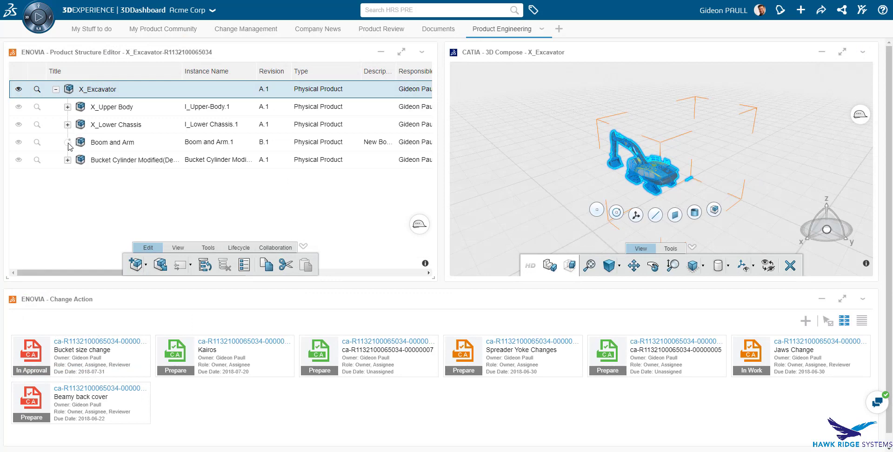
{"action": "scroll", "coordinate": [122, 142], "scroll_direction": "down", "scroll_amount": 3}
{"action": "left_click", "coordinate": [120, 168]}
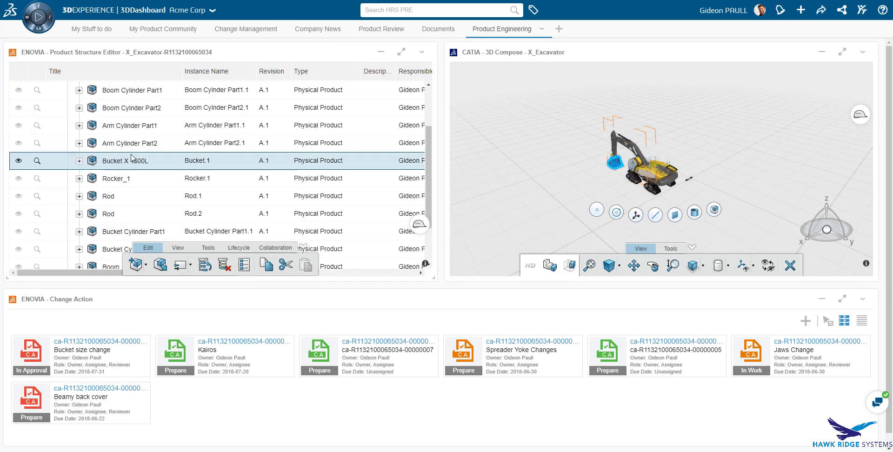
{"action": "left_click", "coordinate": [191, 266]}
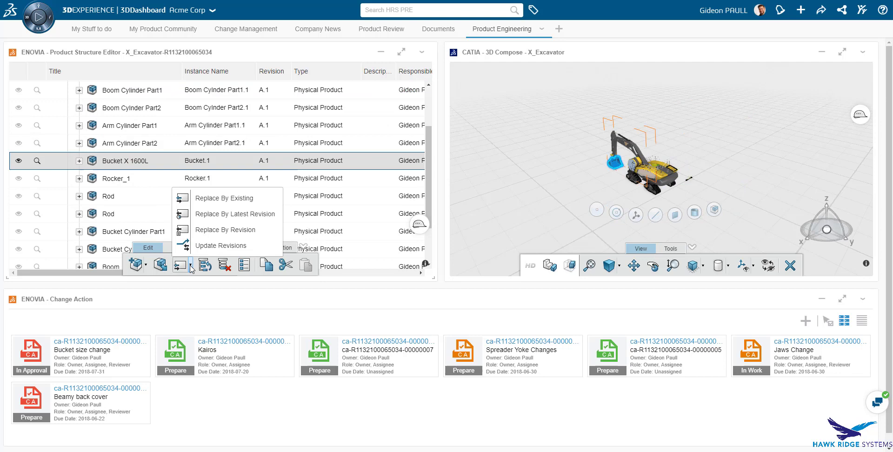
{"action": "left_click", "coordinate": [211, 215]}
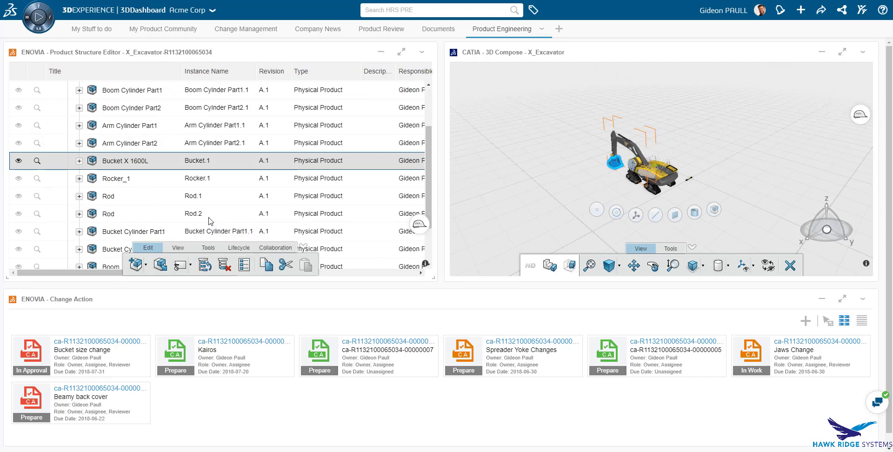
{"action": "left_click", "coordinate": [184, 163]}
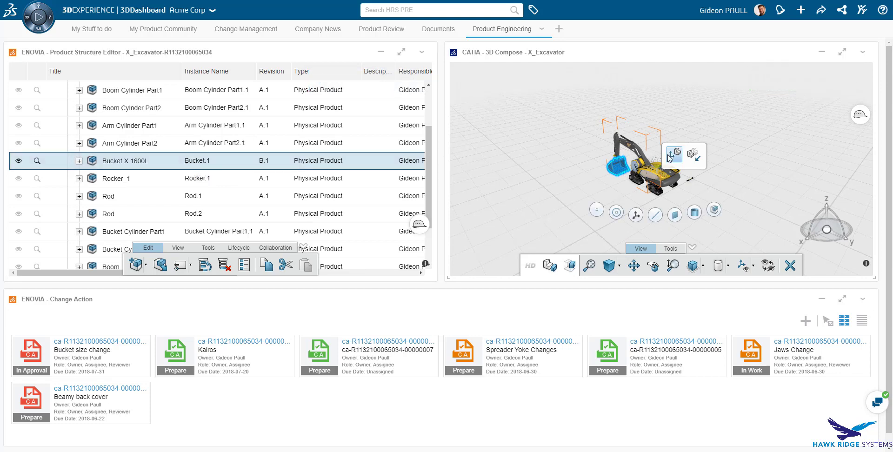
- Compare revision B.1 of Boom and Arm with its revision A.1 in the enlarged Compare app
{"action": "scroll", "coordinate": [175, 199], "scroll_direction": "up", "scroll_amount": 3}
{"action": "left_click", "coordinate": [116, 142]}
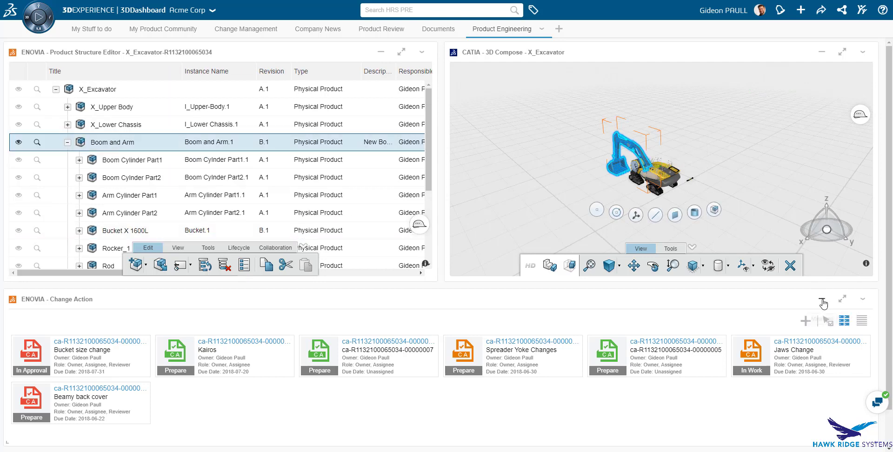
{"action": "left_click", "coordinate": [822, 298]}
{"action": "left_click", "coordinate": [835, 328]}
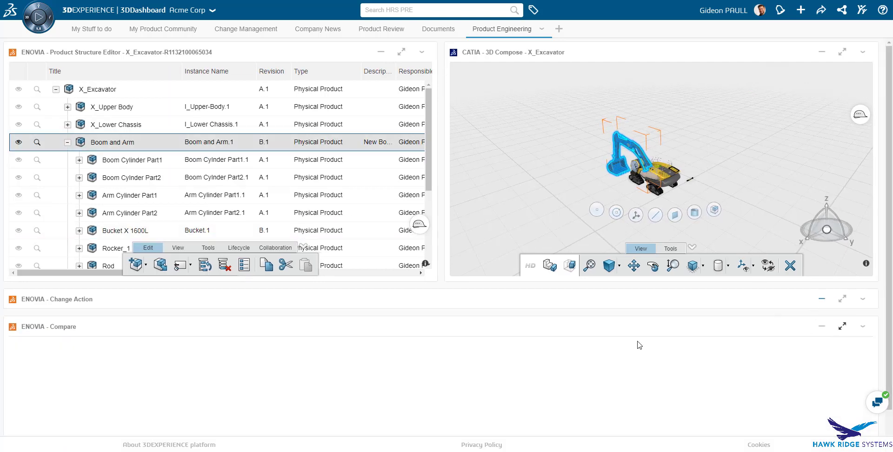
{"action": "left_click_drag", "start_coordinate": [104, 106], "coordinate": [229, 363]}
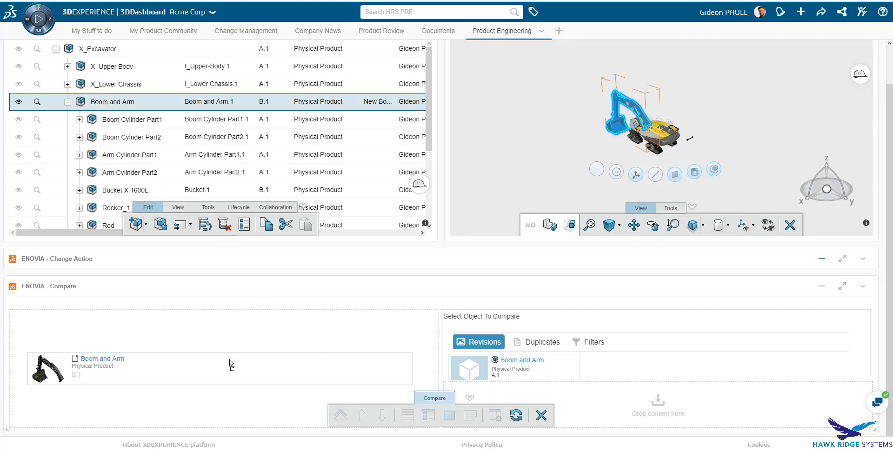
{"action": "left_click", "coordinate": [847, 286]}
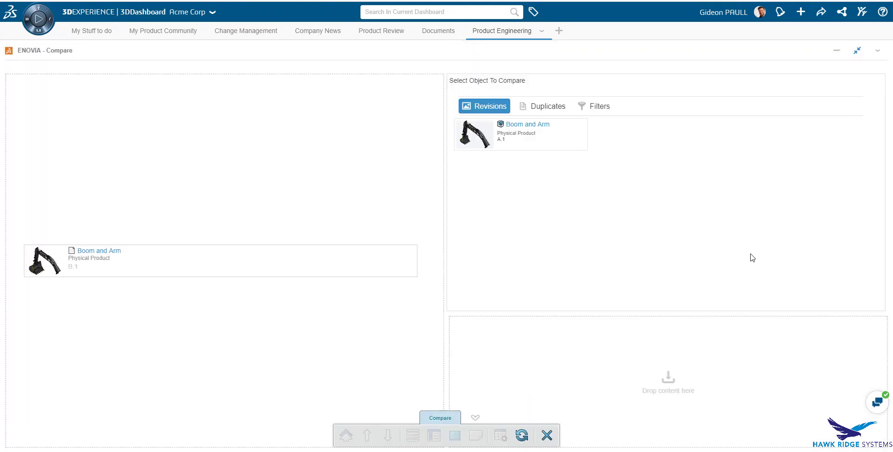
{"action": "left_click_drag", "start_coordinate": [535, 145], "coordinate": [638, 400]}
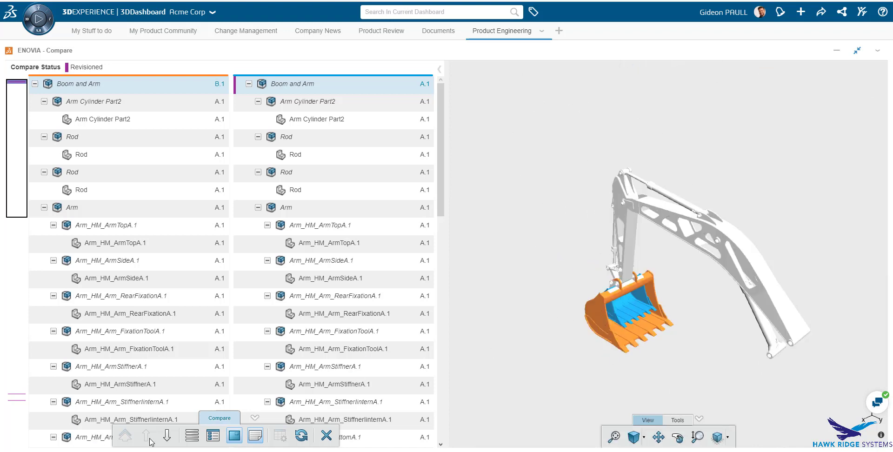
- Go through the differences to the Bucket X 1600L shape and display the side-by-side property comparison of its two revisions
{"action": "left_click", "coordinate": [168, 441]}
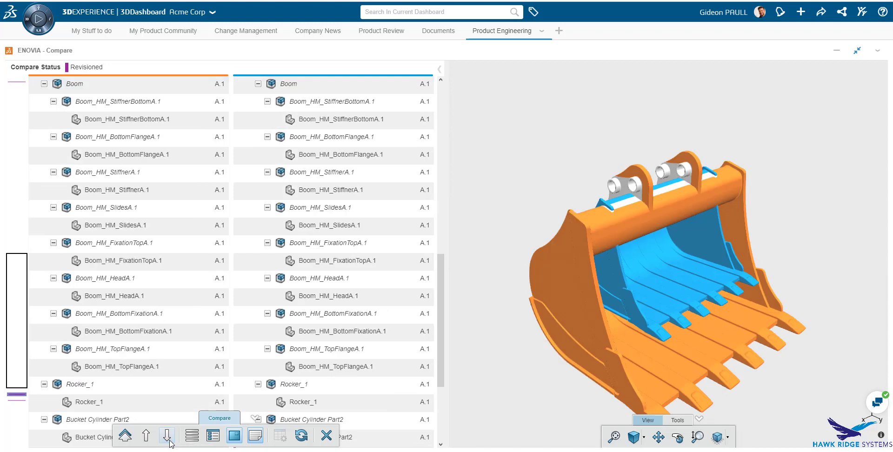
{"action": "left_click", "coordinate": [169, 441]}
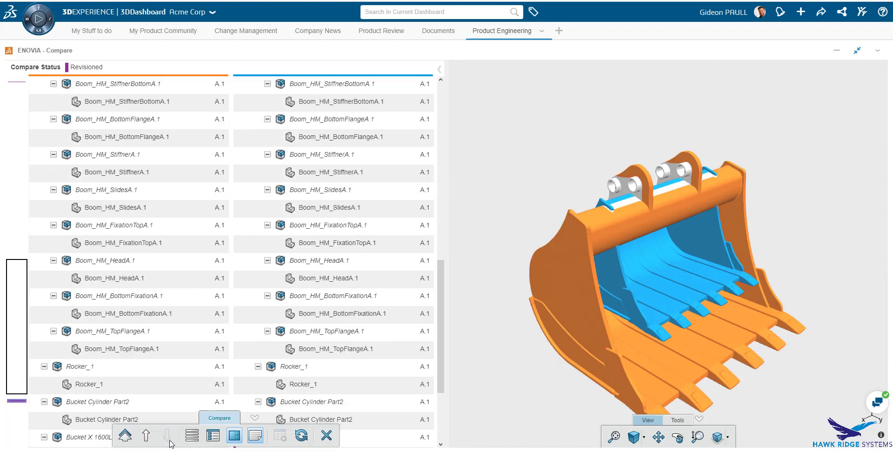
{"action": "left_click", "coordinate": [192, 437]}
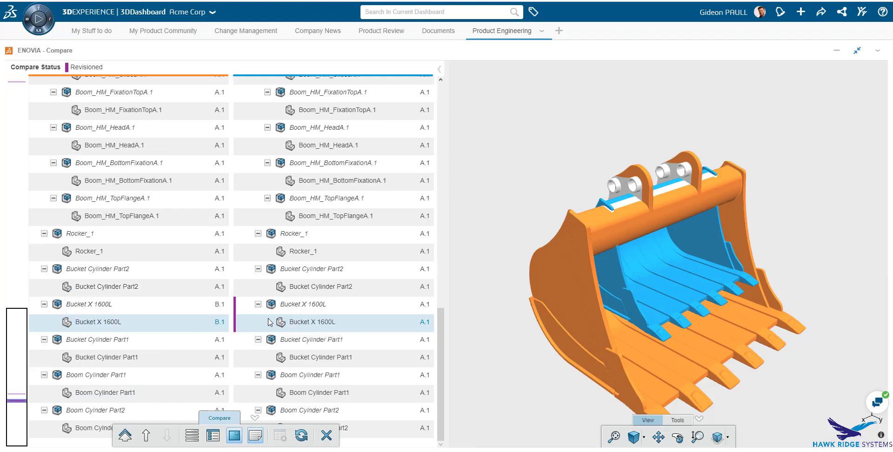
{"action": "left_click", "coordinate": [236, 436]}
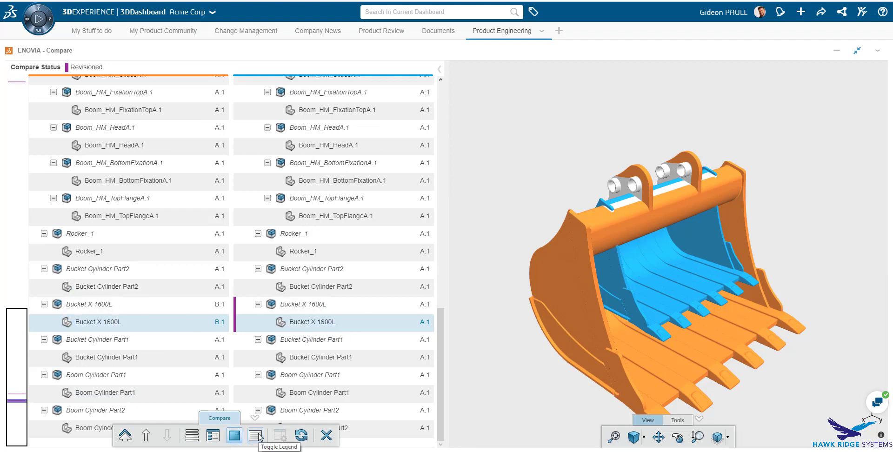
{"action": "left_click", "coordinate": [215, 437]}
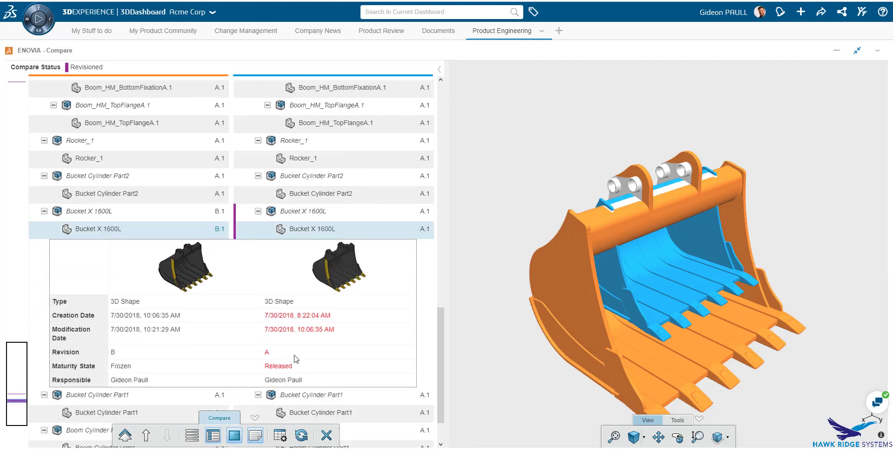
{"action": "scroll", "coordinate": [128, 318], "scroll_direction": "down", "scroll_amount": 1}
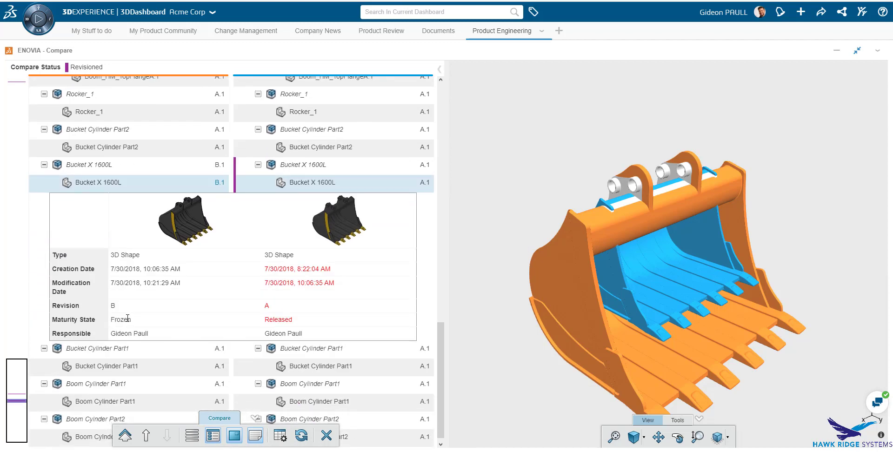